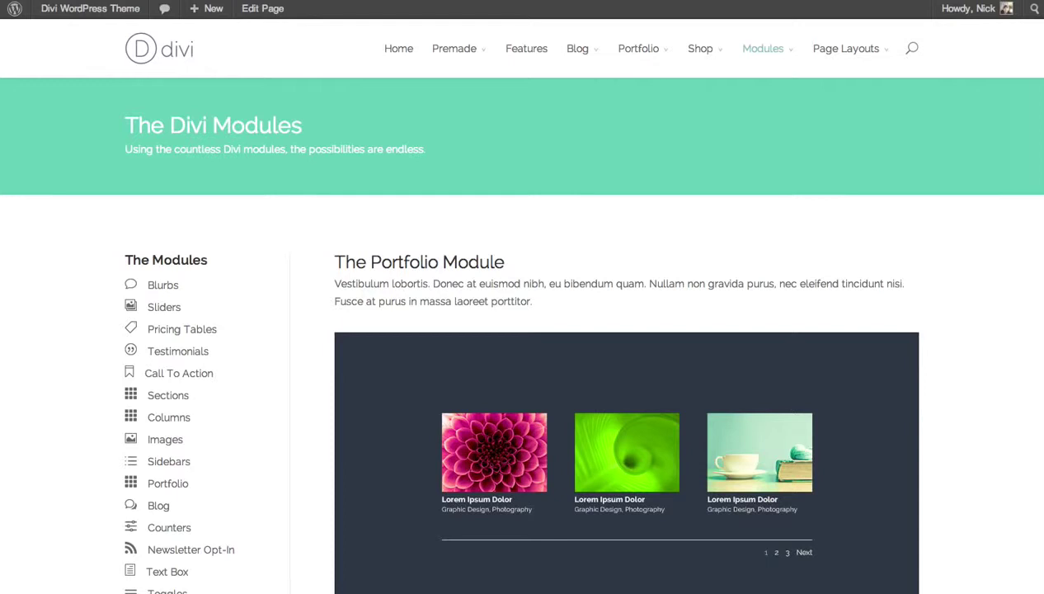
Step: Scroll through the Divi demo portfolio layouts to the Grid Portfolio Layout With Sidebar page
{"action": "scroll", "coordinate": [522, 345], "scroll_direction": "down", "scroll_amount": 6}
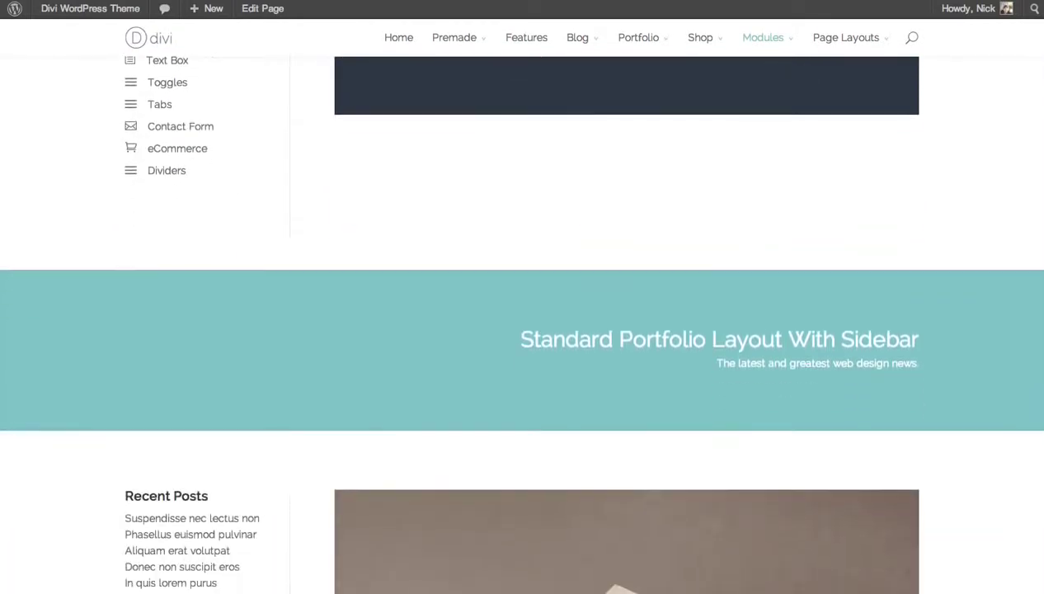
{"action": "scroll", "coordinate": [522, 344], "scroll_direction": "down", "scroll_amount": 3}
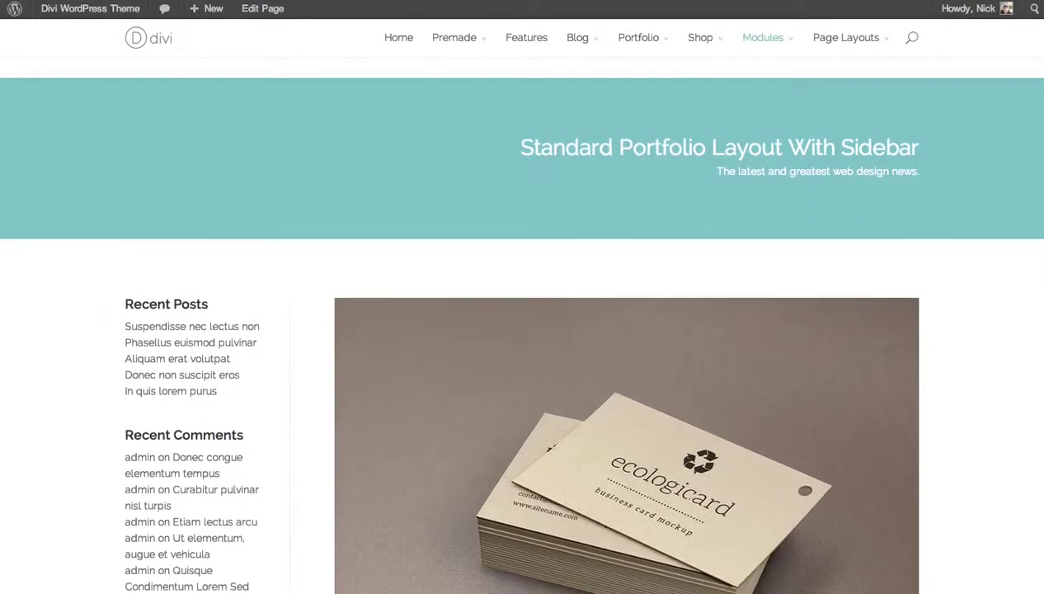
{"action": "scroll", "coordinate": [522, 345], "scroll_direction": "down", "scroll_amount": 3}
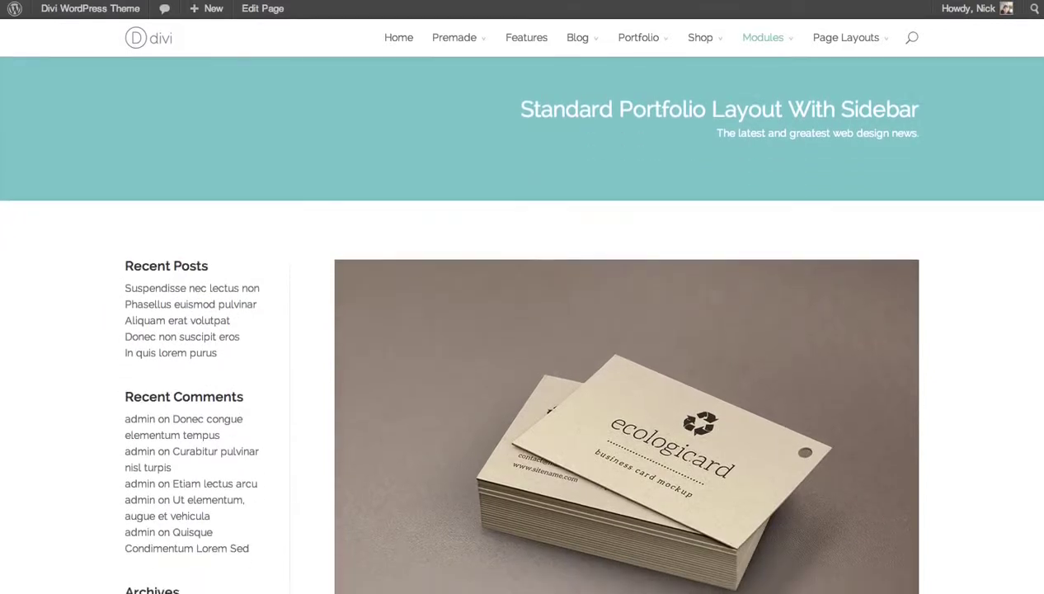
{"action": "scroll", "coordinate": [522, 345], "scroll_direction": "down", "scroll_amount": 10}
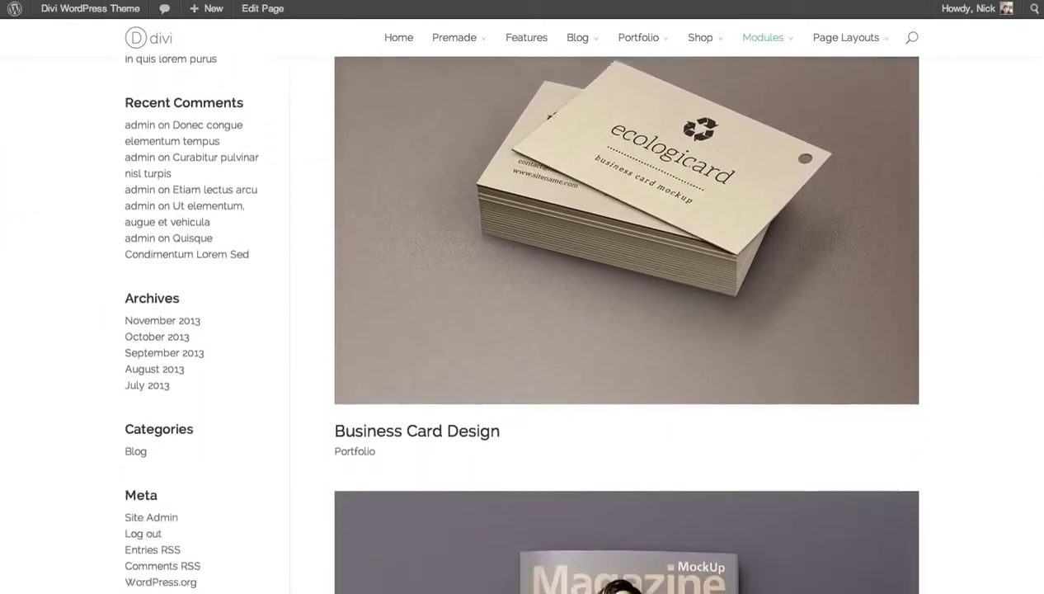
{"action": "scroll", "coordinate": [627, 321], "scroll_direction": "down", "scroll_amount": 10}
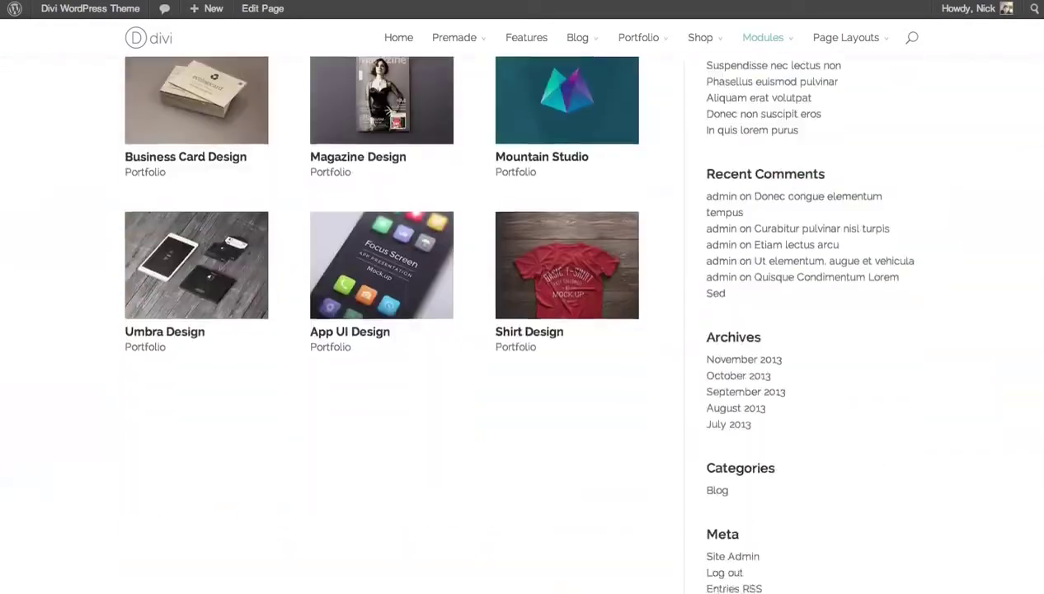
{"action": "scroll", "coordinate": [522, 329], "scroll_direction": "up", "scroll_amount": 2}
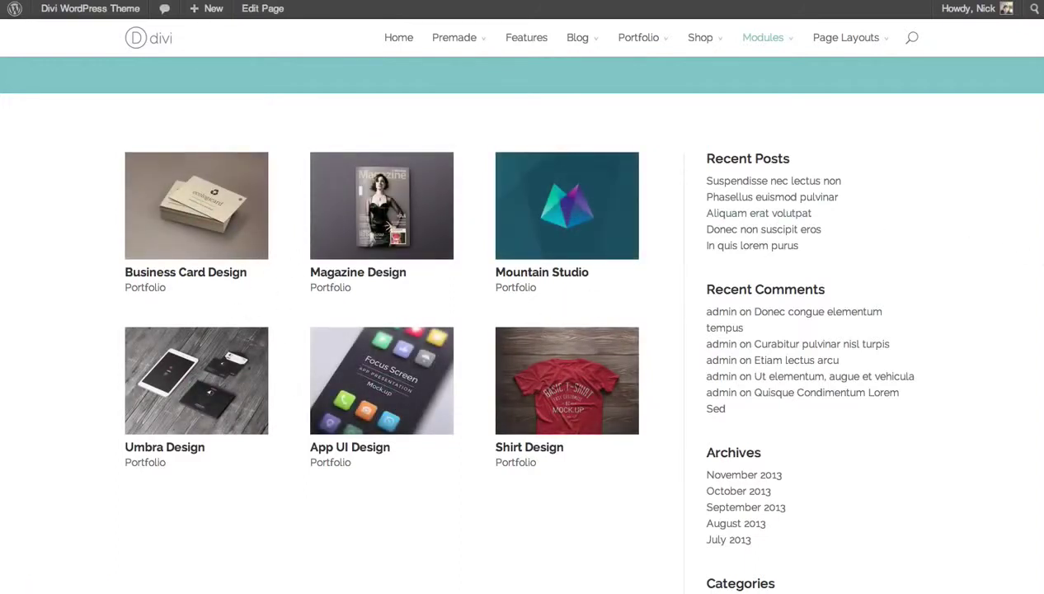
{"action": "scroll", "coordinate": [522, 322], "scroll_direction": "up", "scroll_amount": 2}
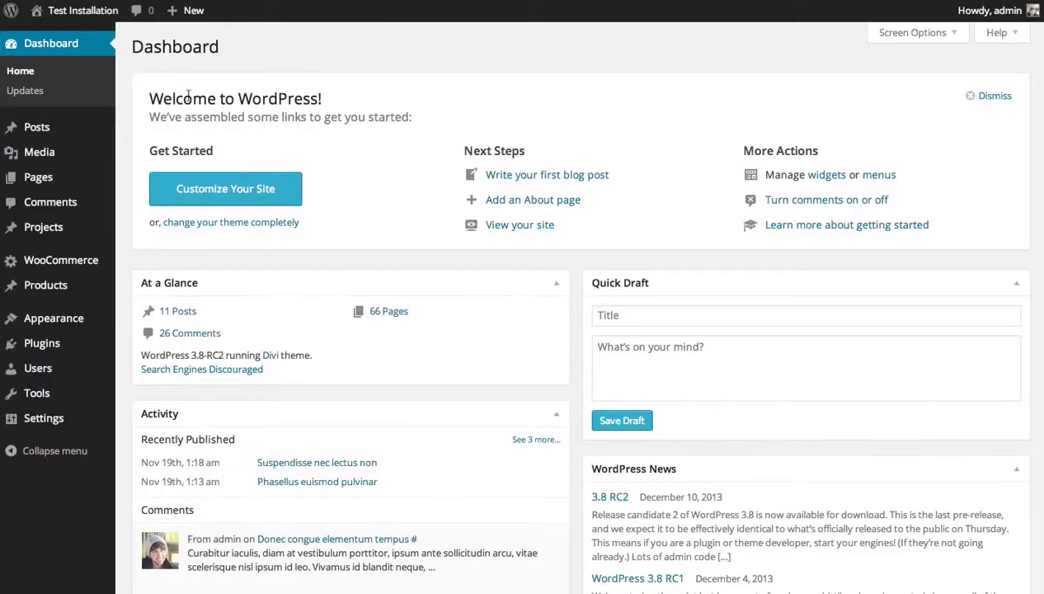
Step: Start a new blank project from Projects > Add New in the admin sidebar
{"action": "mouse_move", "coordinate": [55, 302]}
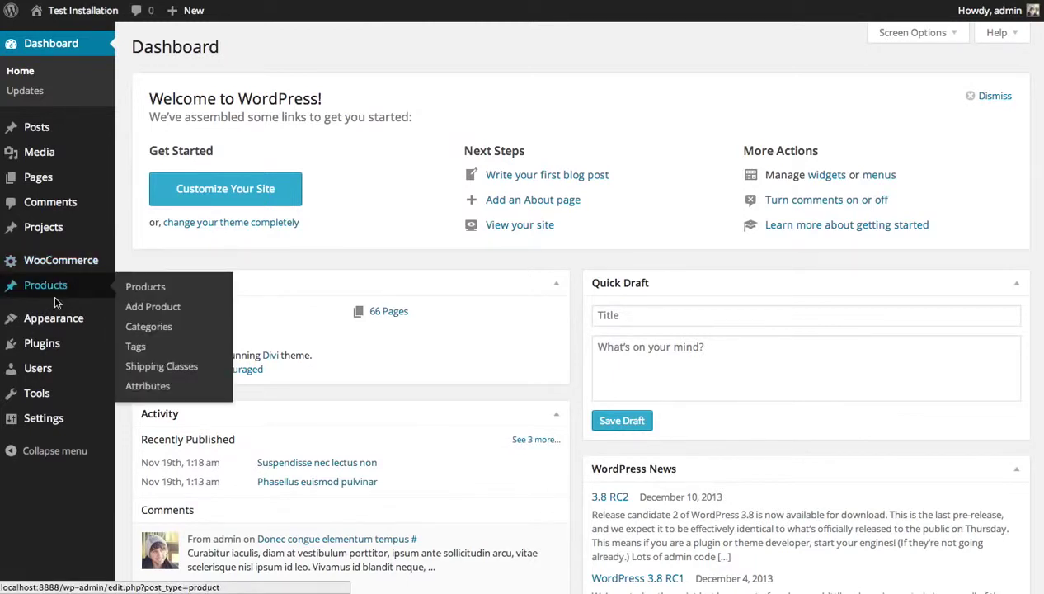
{"action": "mouse_move", "coordinate": [36, 229]}
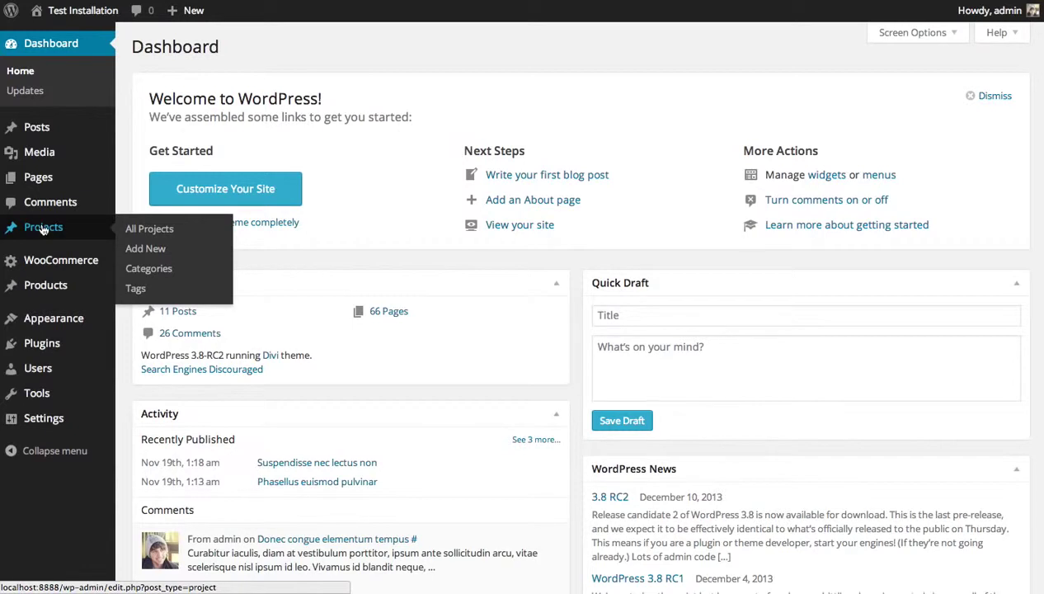
{"action": "left_click", "coordinate": [144, 252]}
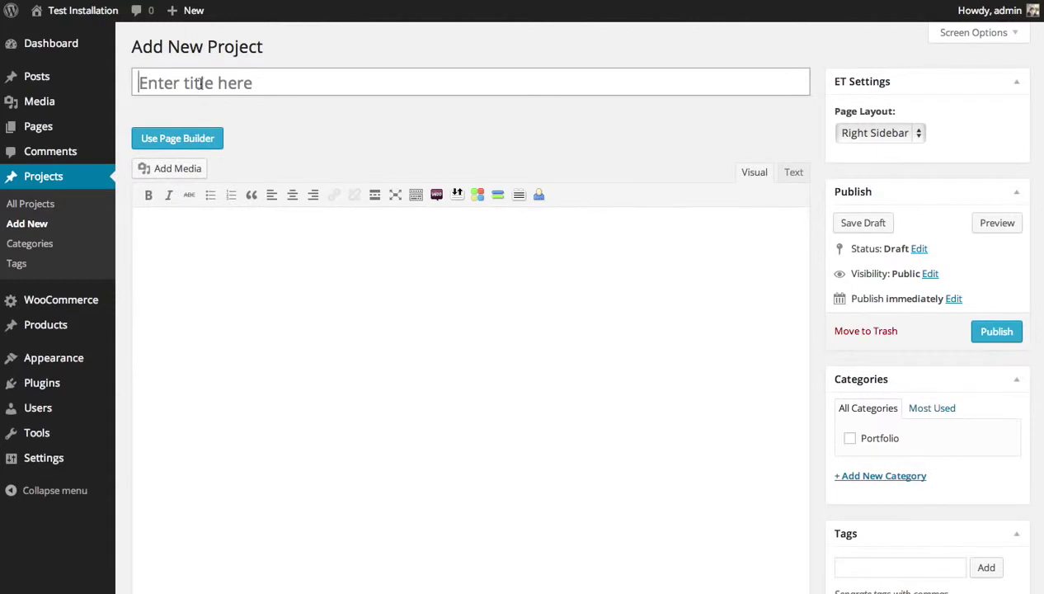
Step: Switch the project back to the default editor, discarding the page builder content
{"action": "left_click", "coordinate": [216, 140]}
{"action": "left_click", "coordinate": [216, 140]}
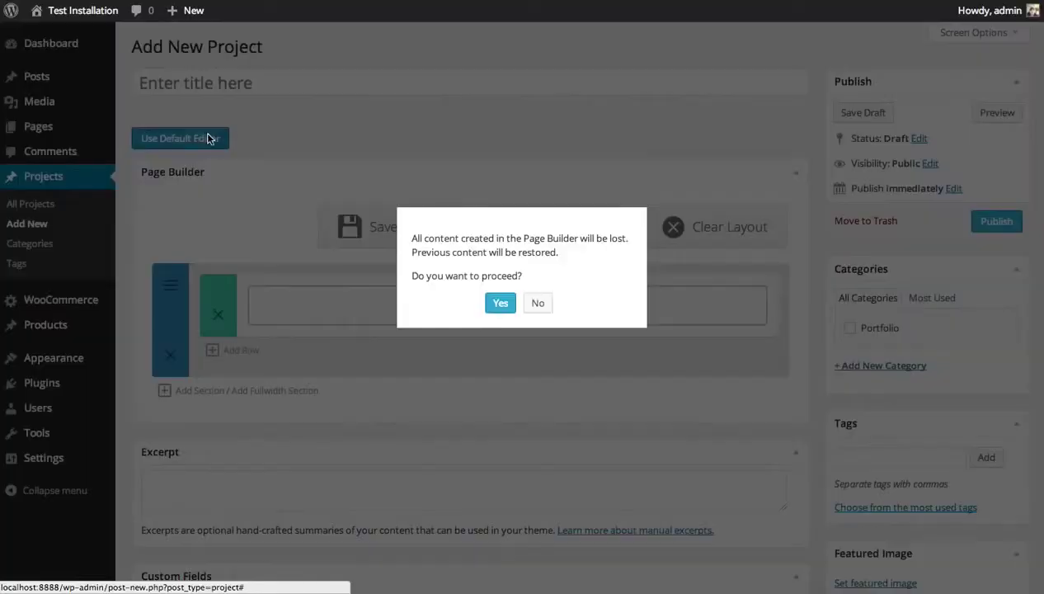
{"action": "left_click", "coordinate": [500, 303]}
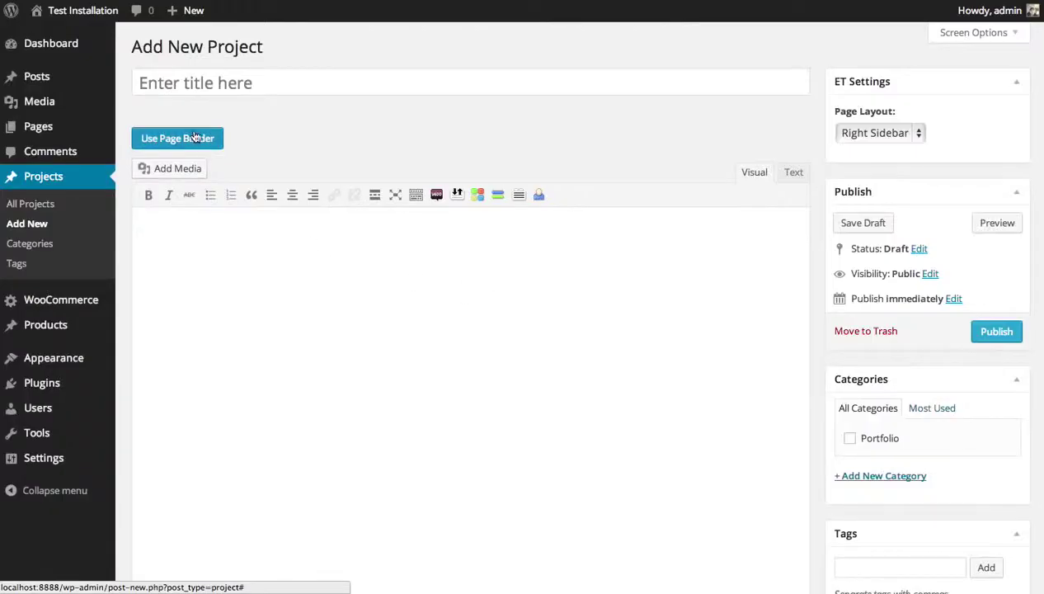
Step: Set the project's ET Settings Page Layout to Full Width
{"action": "left_click", "coordinate": [862, 133]}
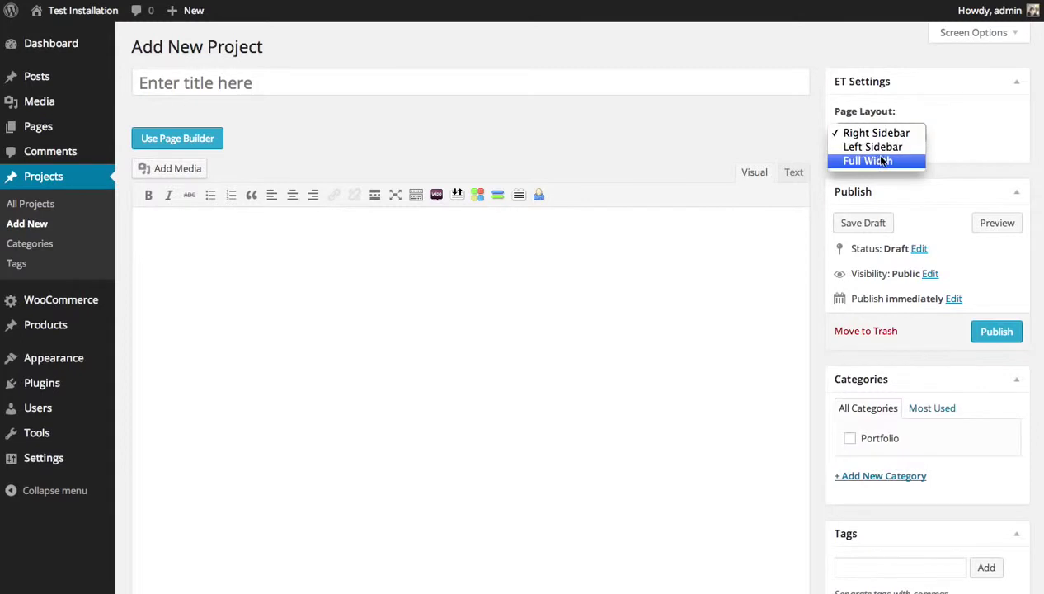
{"action": "left_click", "coordinate": [872, 161]}
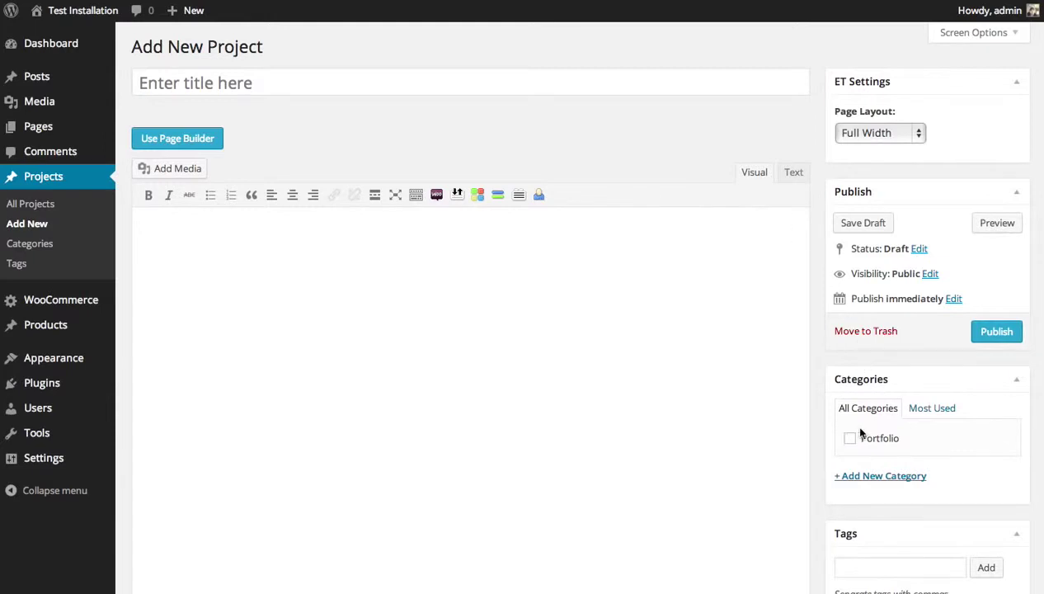
{"action": "scroll", "coordinate": [860, 432], "scroll_direction": "down", "scroll_amount": 3}
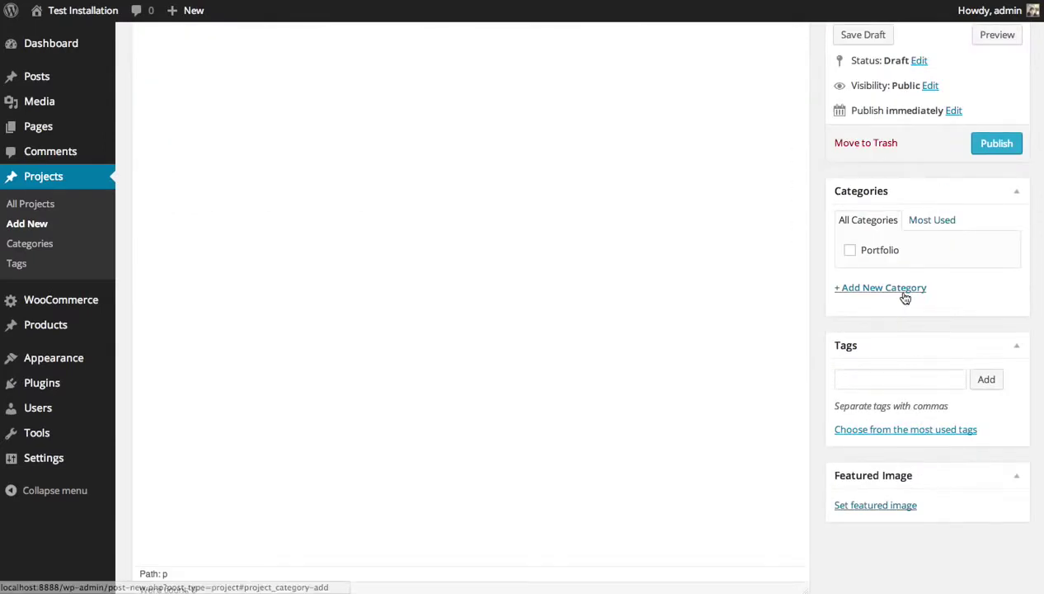
Step: Set the lemon still-life photo from the Media Library as the project's featured image
{"action": "scroll", "coordinate": [904, 295], "scroll_direction": "down", "scroll_amount": 1}
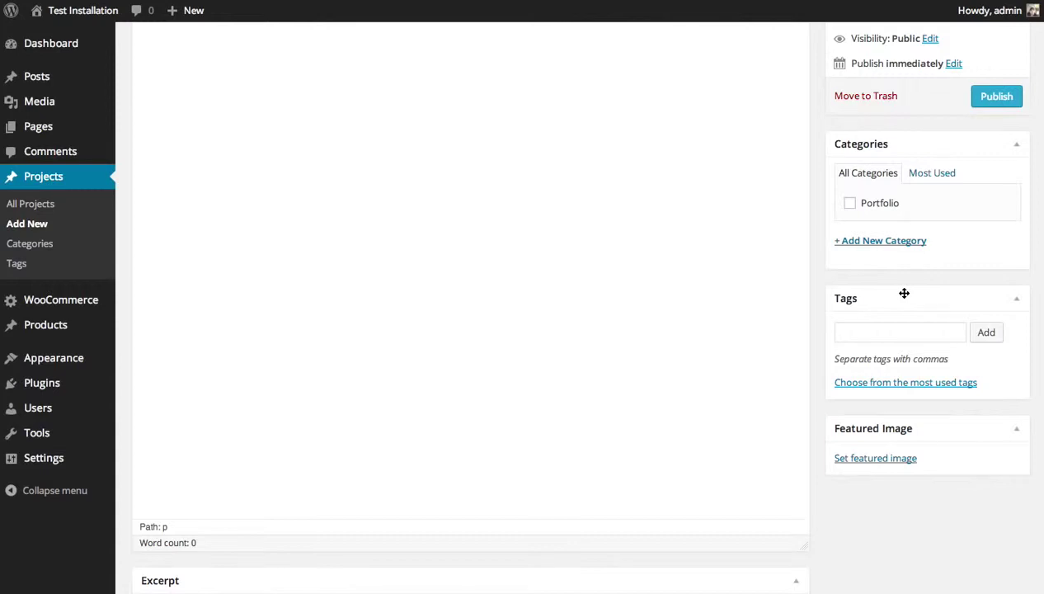
{"action": "left_click", "coordinate": [868, 463]}
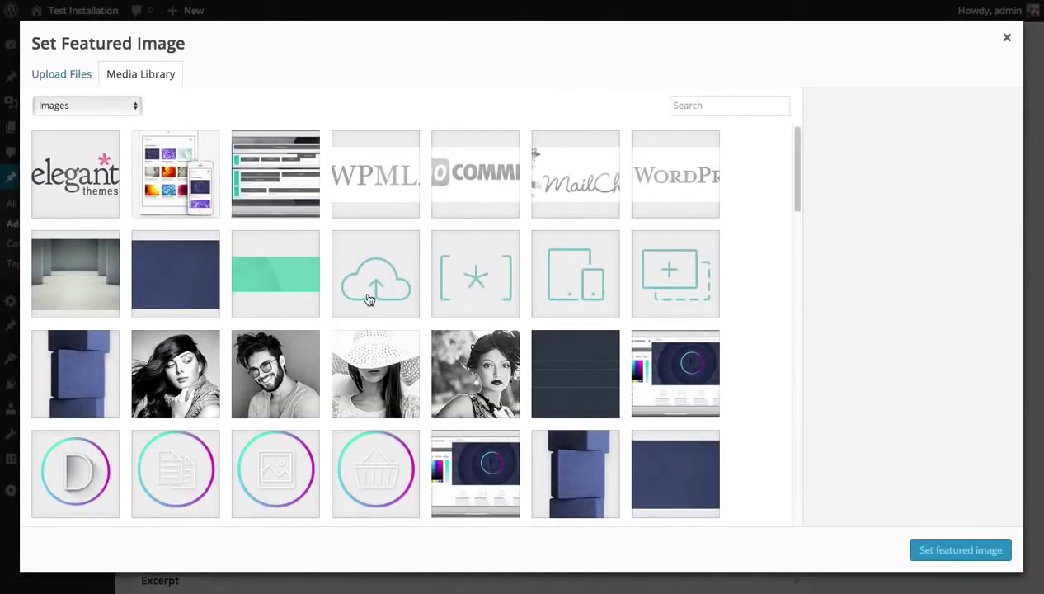
{"action": "scroll", "coordinate": [383, 298], "scroll_direction": "down", "scroll_amount": 1}
{"action": "scroll", "coordinate": [394, 297], "scroll_direction": "down", "scroll_amount": 2}
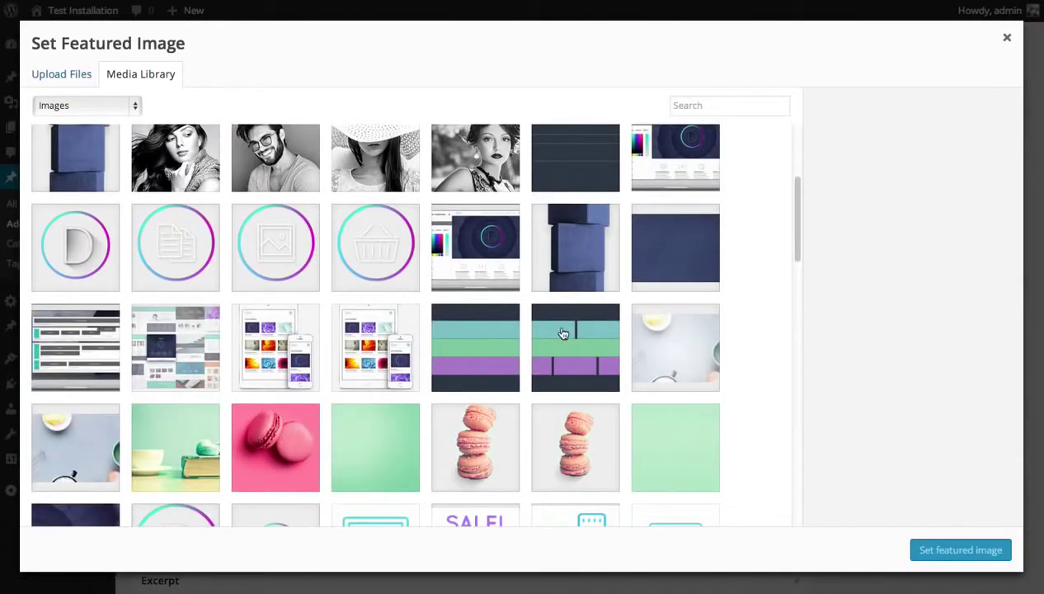
{"action": "left_click", "coordinate": [651, 346]}
{"action": "left_click", "coordinate": [967, 551]}
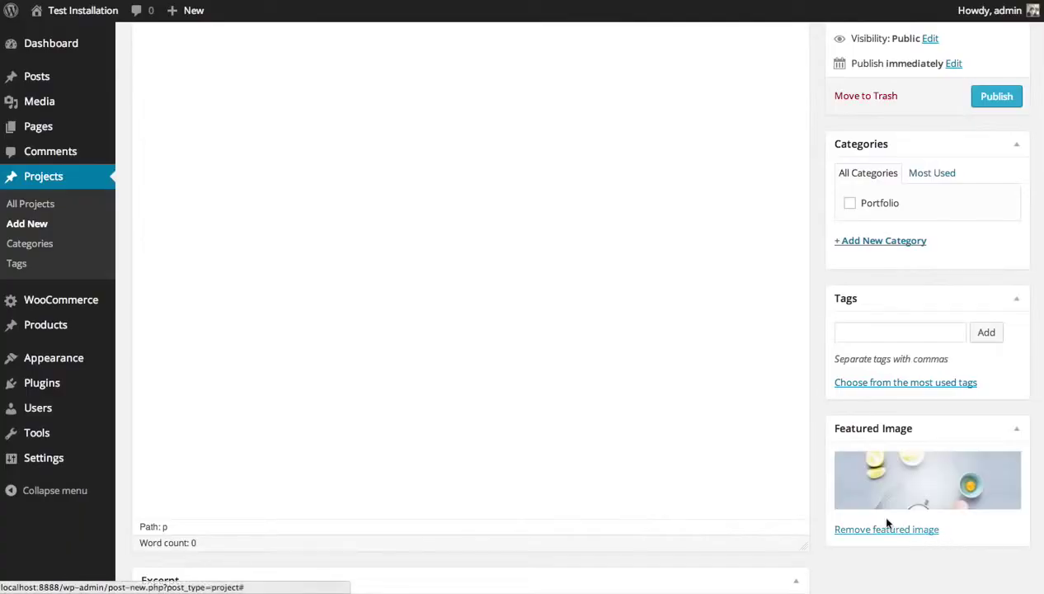
{"action": "scroll", "coordinate": [887, 522], "scroll_direction": "up", "scroll_amount": 3}
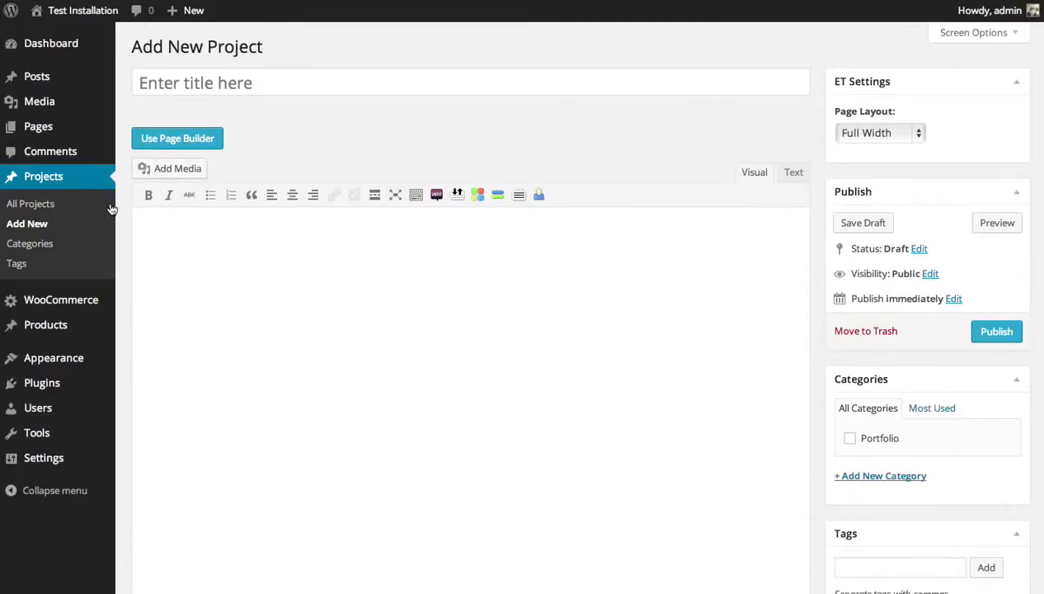
Step: Leave the unsaved project and drop the empty middle section between header and Call To Action
{"action": "left_click", "coordinate": [19, 204]}
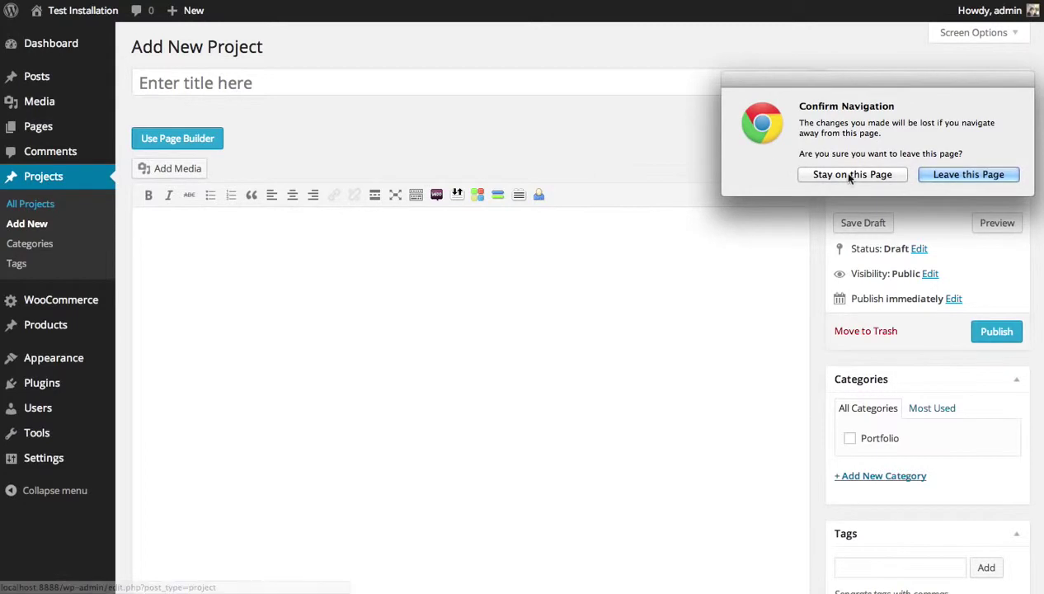
{"action": "left_click", "coordinate": [970, 176]}
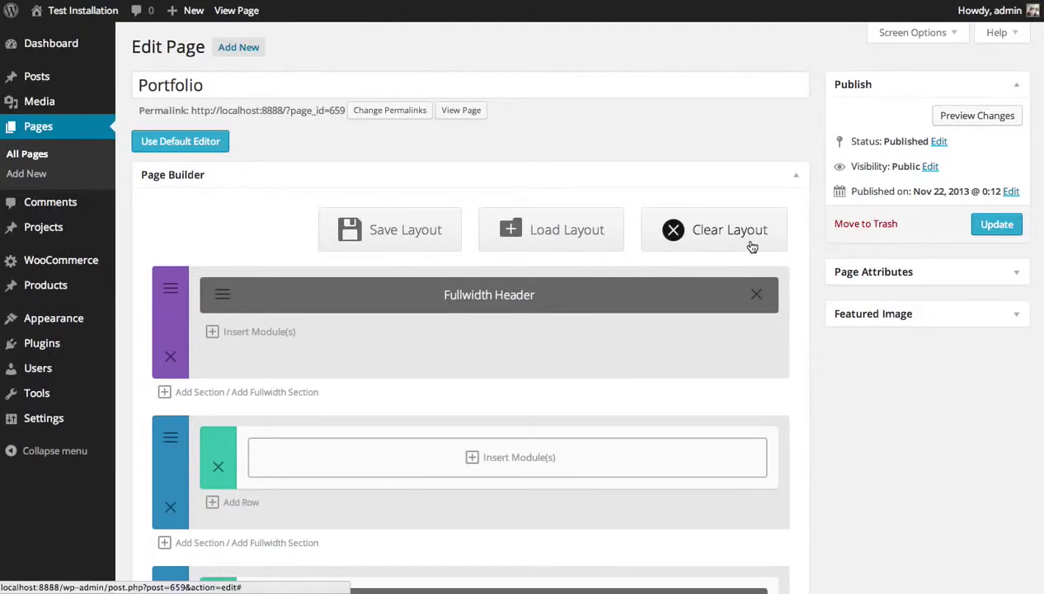
{"action": "scroll", "coordinate": [749, 246], "scroll_direction": "down", "scroll_amount": 3}
{"action": "mouse_move", "coordinate": [362, 373]}
{"action": "left_mouse_down"}
{"action": "mouse_move", "coordinate": [355, 369]}
{"action": "mouse_move", "coordinate": [370, 375]}
{"action": "left_mouse_up"}
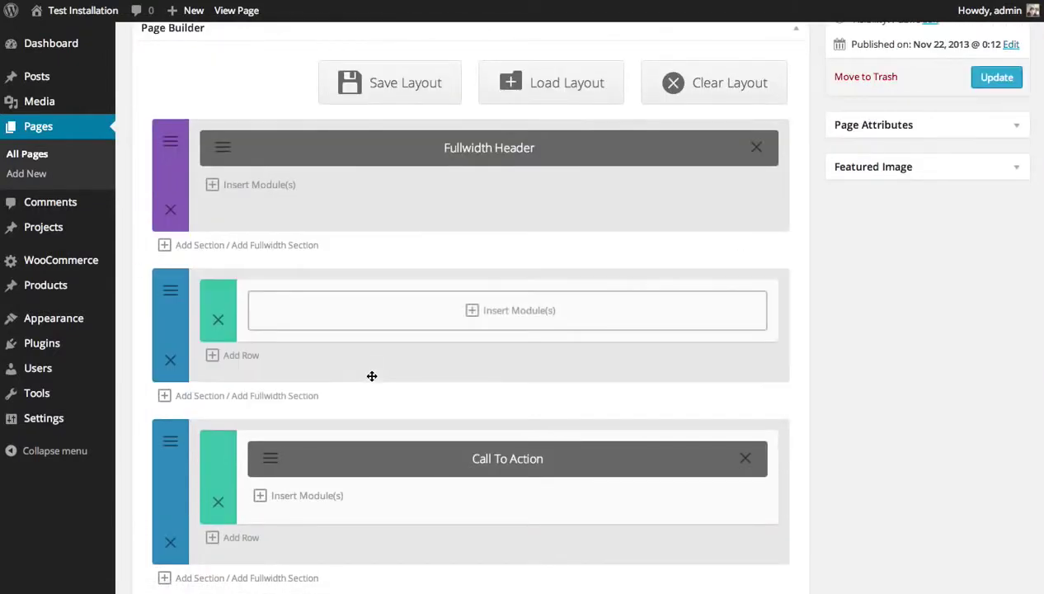
Step: Insert a Portfolio module in the middle row with Grid layout, 8 posts, Portfolio category
{"action": "left_click", "coordinate": [396, 324]}
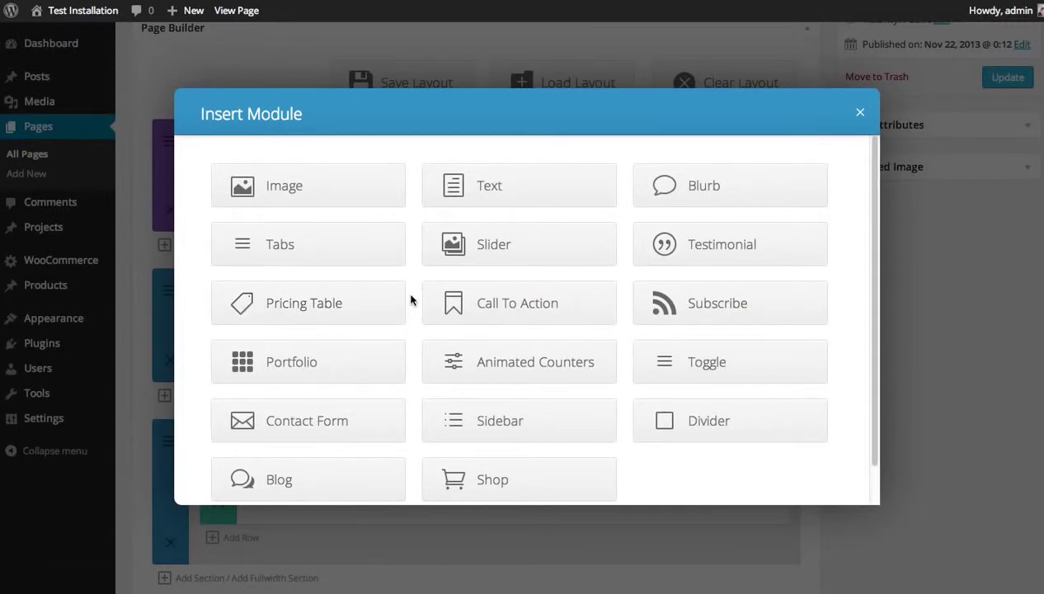
{"action": "left_click", "coordinate": [334, 375]}
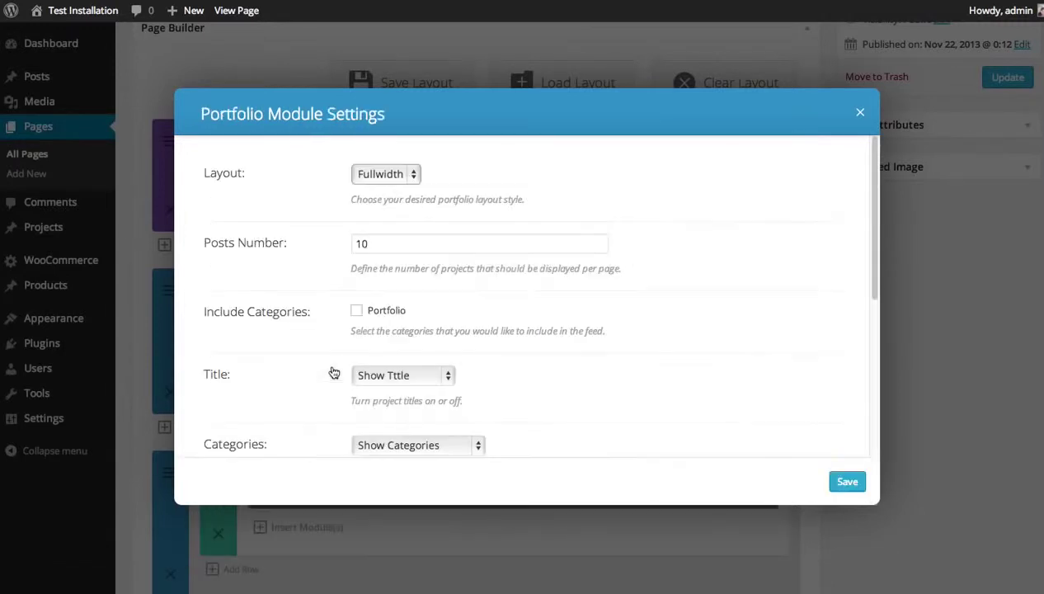
{"action": "left_click", "coordinate": [397, 174]}
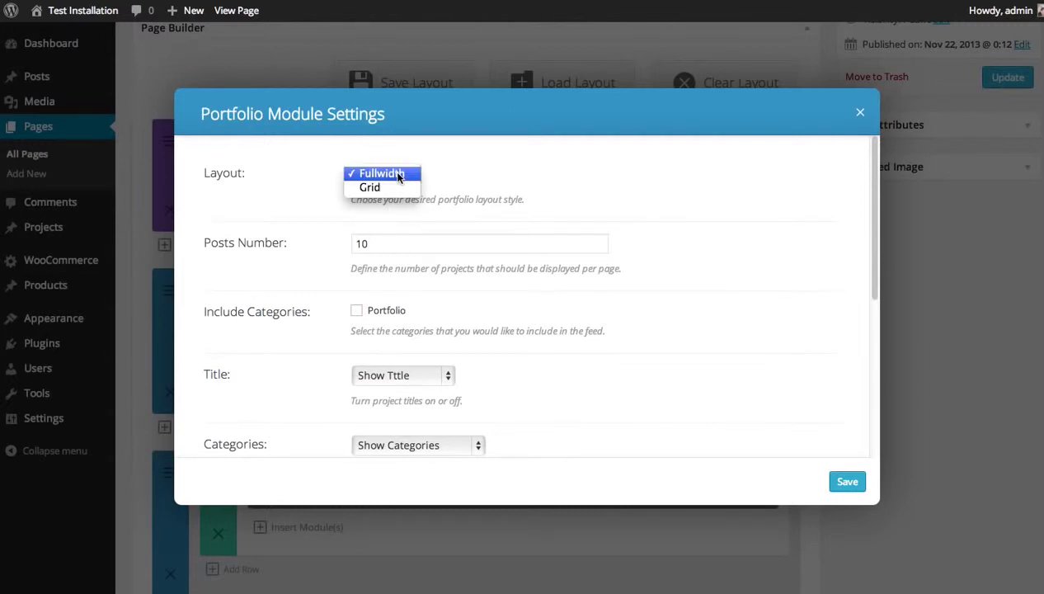
{"action": "key", "text": "Escape"}
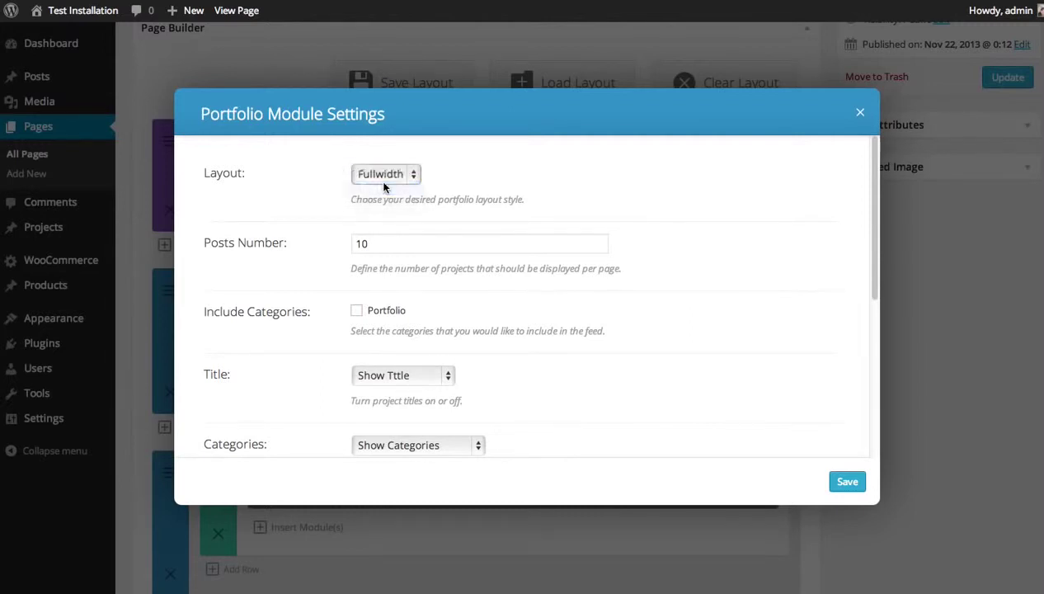
{"action": "left_click", "coordinate": [385, 245]}
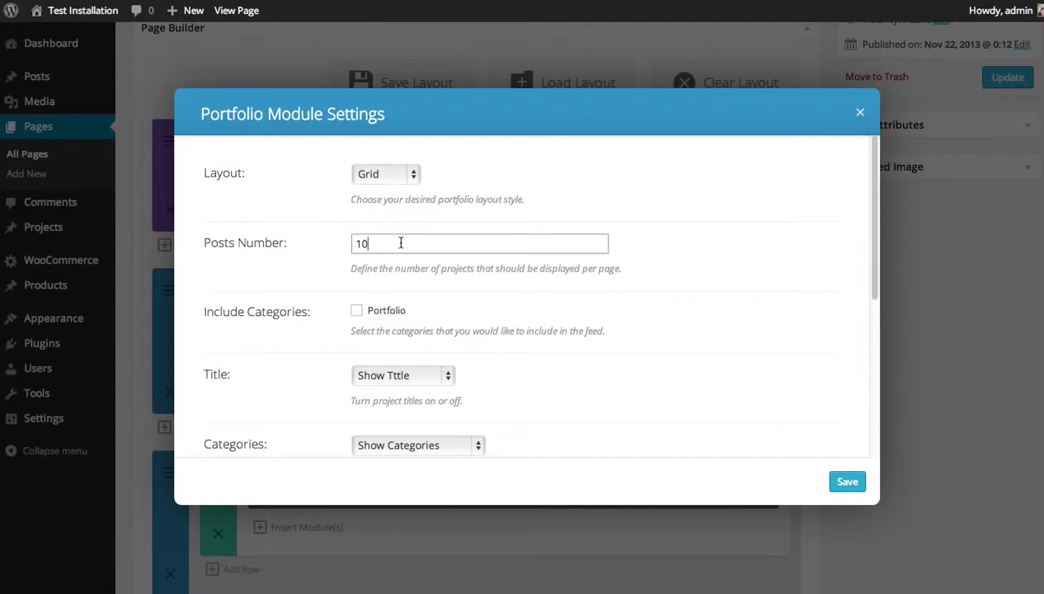
{"action": "left_click_drag", "start_coordinate": [390, 242], "coordinate": [338, 248]}
{"action": "type", "text": "8"}
{"action": "left_click", "coordinate": [356, 312]}
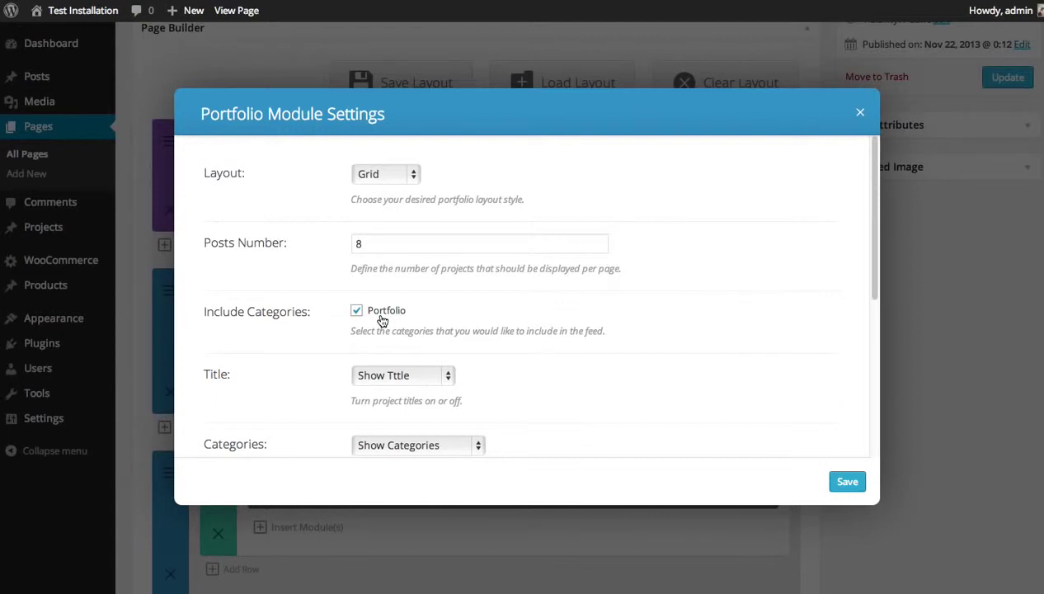
Step: Keep pagination shown in the Portfolio module's options
{"action": "scroll", "coordinate": [475, 300], "scroll_direction": "down", "scroll_amount": 2}
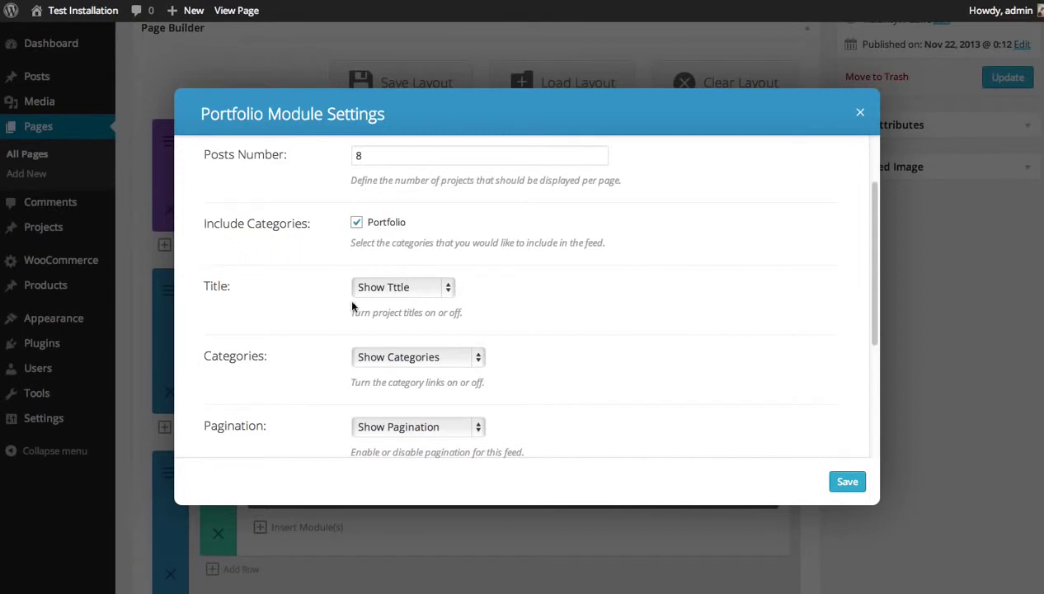
{"action": "scroll", "coordinate": [410, 295], "scroll_direction": "down", "scroll_amount": 1}
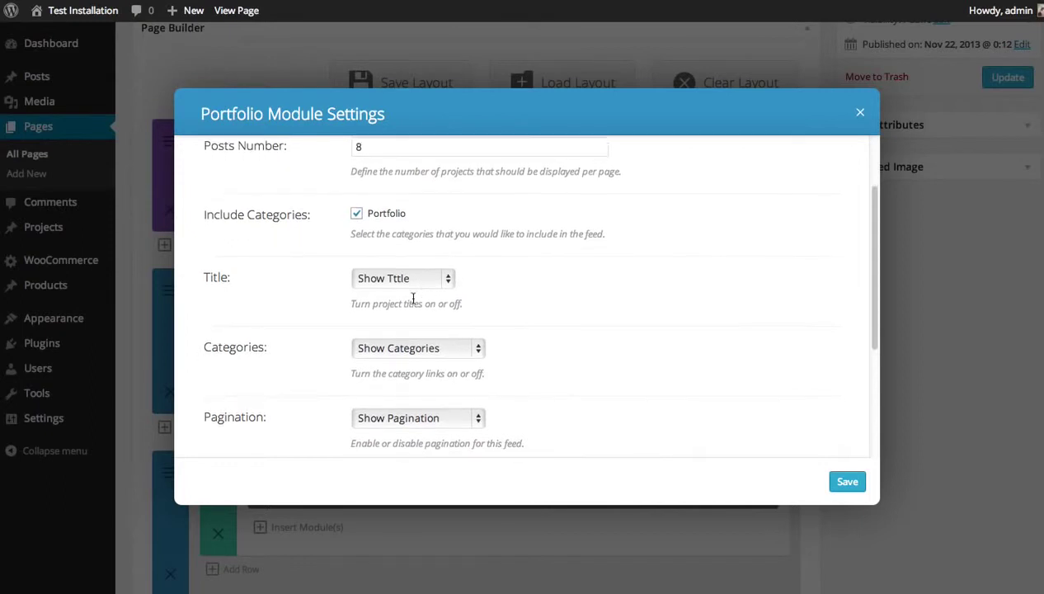
{"action": "scroll", "coordinate": [354, 306], "scroll_direction": "down", "scroll_amount": 1}
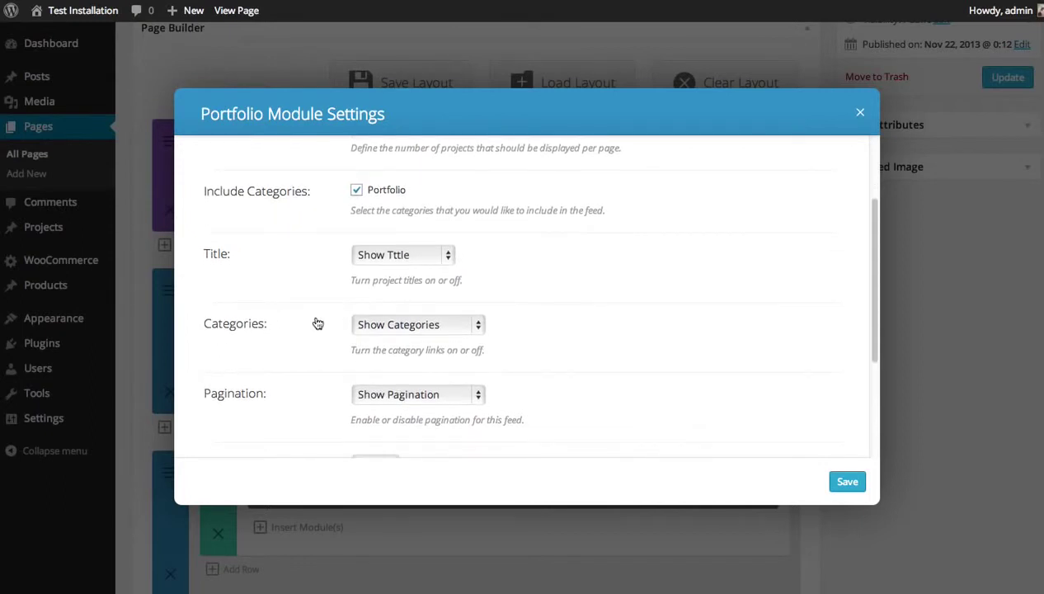
{"action": "scroll", "coordinate": [388, 314], "scroll_direction": "down", "scroll_amount": 3}
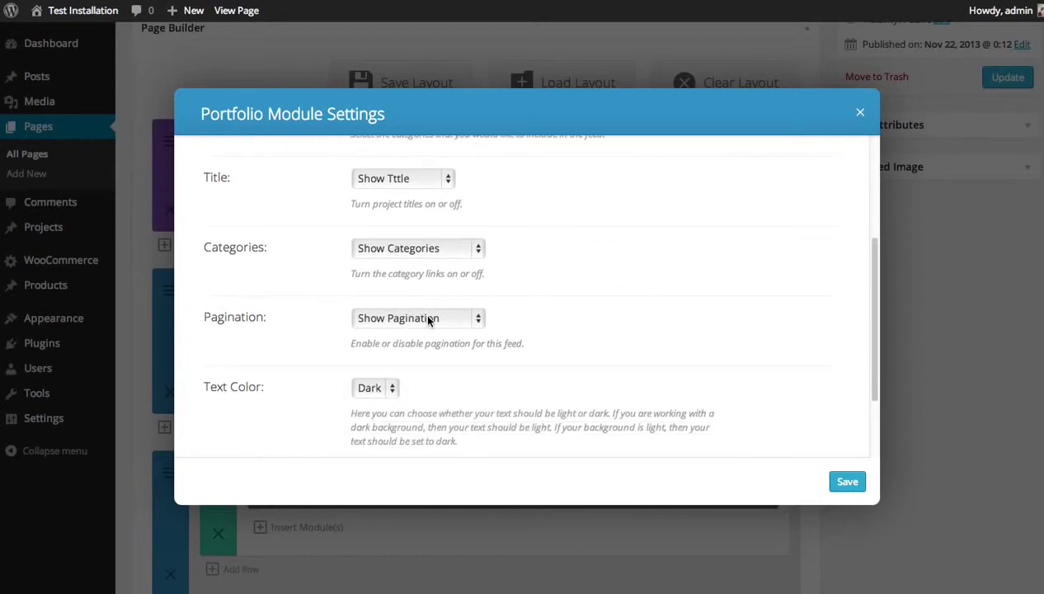
{"action": "left_click", "coordinate": [428, 320]}
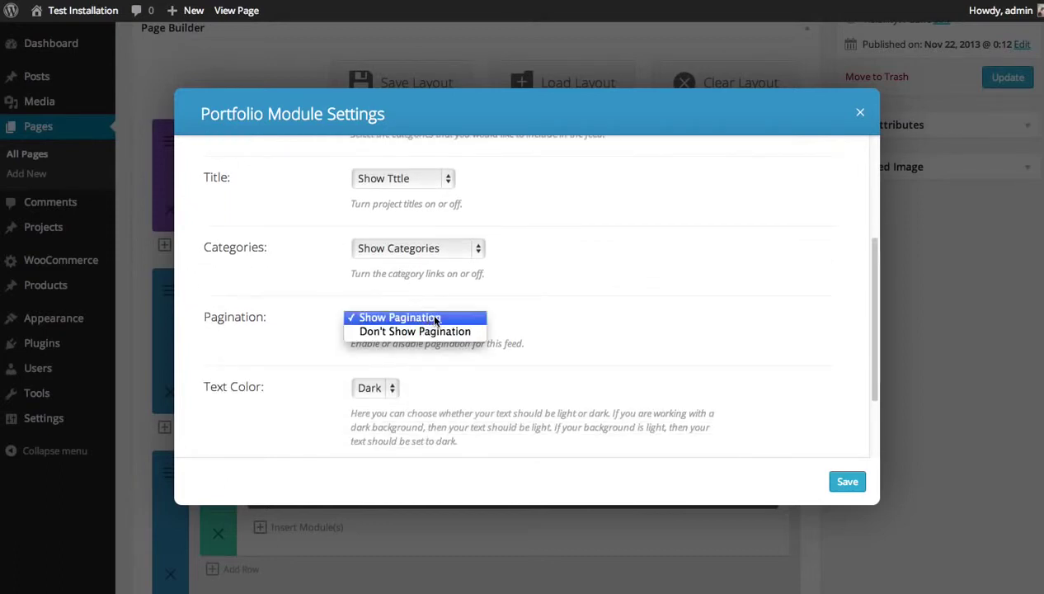
{"action": "left_click", "coordinate": [582, 305]}
{"action": "scroll", "coordinate": [536, 341], "scroll_direction": "down", "scroll_amount": 4}
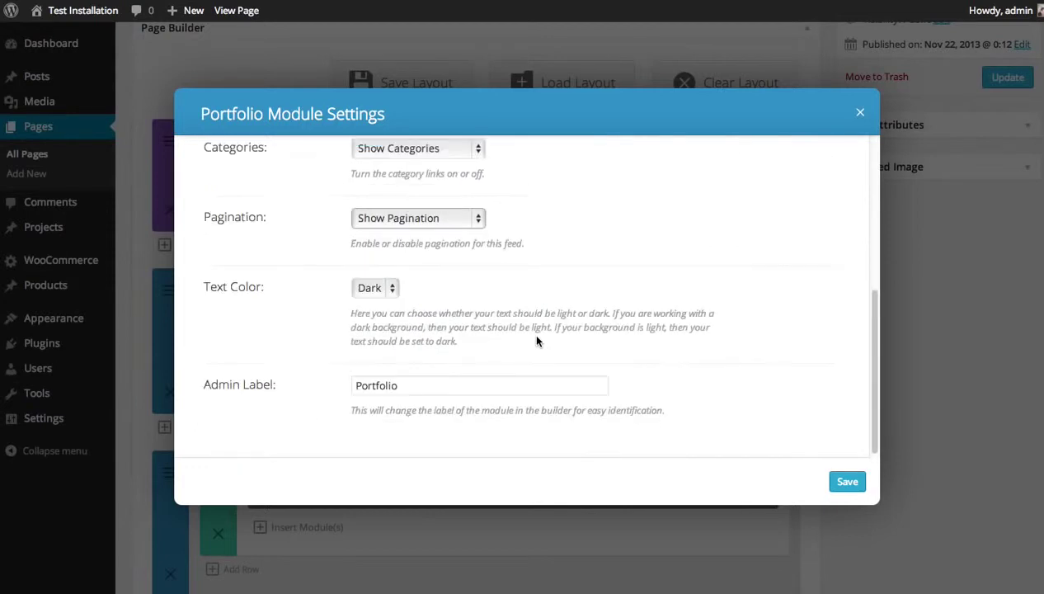
{"action": "scroll", "coordinate": [536, 340], "scroll_direction": "up", "scroll_amount": 2}
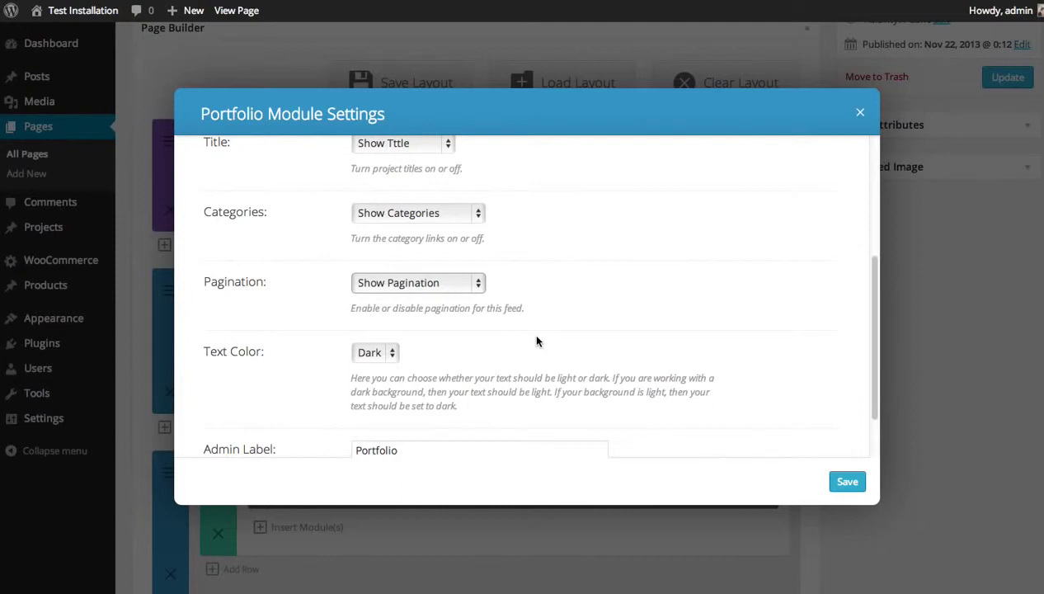
{"action": "left_click", "coordinate": [384, 288]}
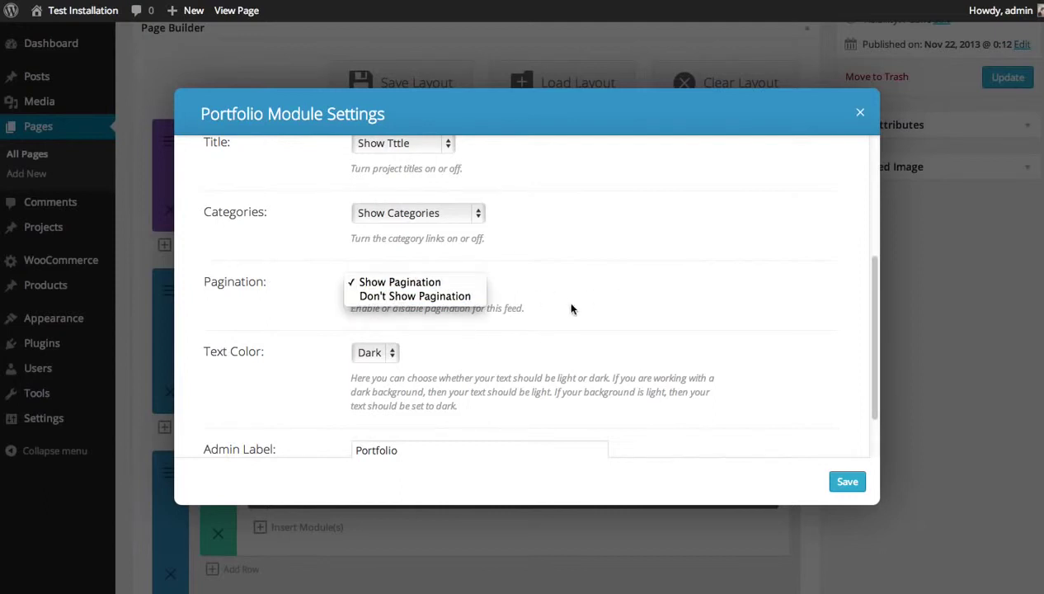
{"action": "left_click", "coordinate": [627, 328]}
{"action": "scroll", "coordinate": [544, 326], "scroll_direction": "down", "scroll_amount": 2}
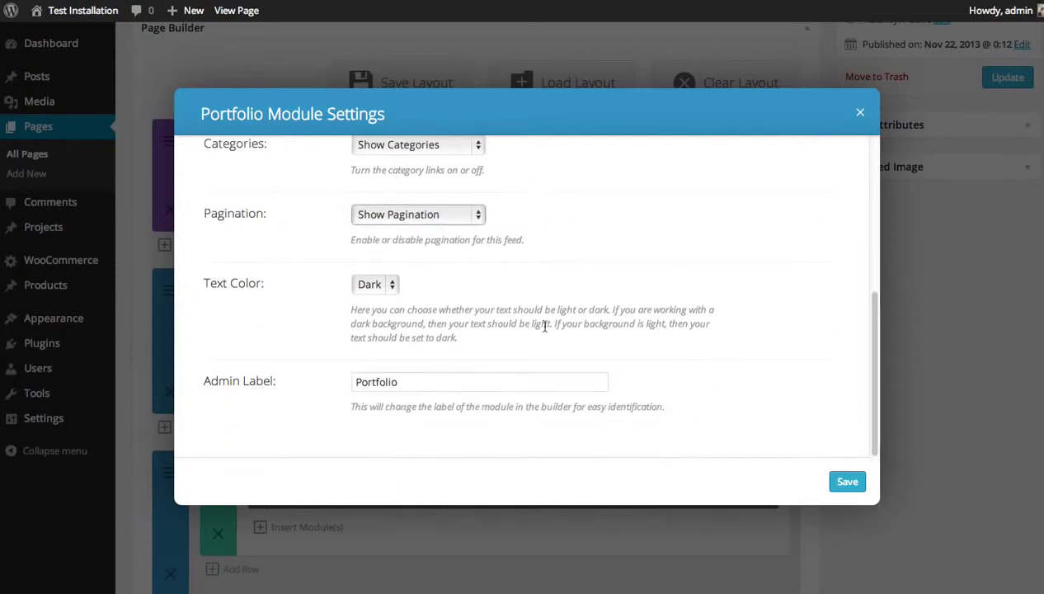
Step: Keep the text colour Dark, check the Portfolio admin label, and save the module
{"action": "left_click", "coordinate": [388, 284]}
{"action": "left_click", "coordinate": [540, 284]}
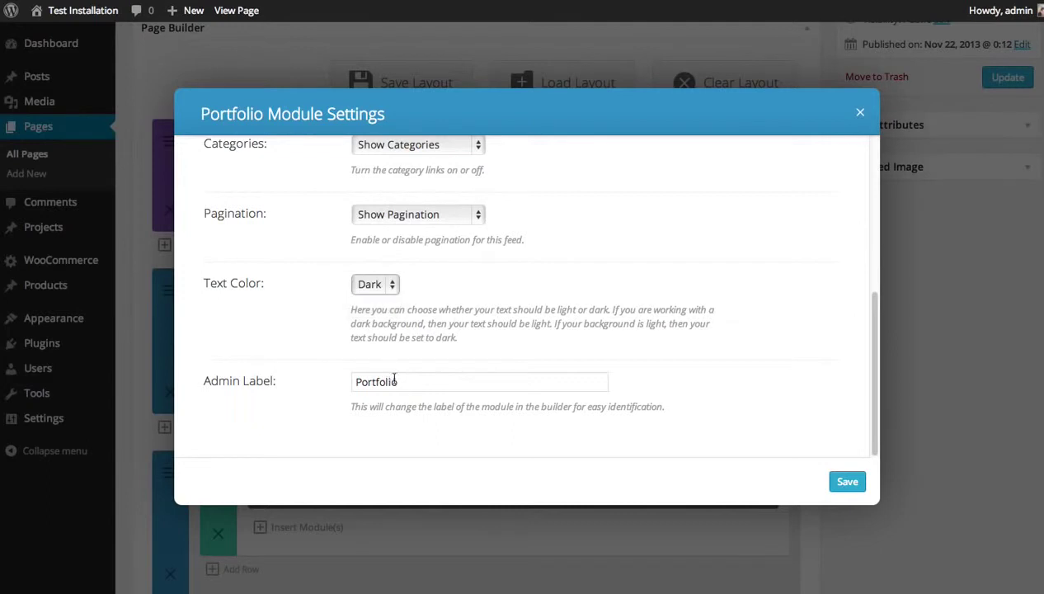
{"action": "left_click", "coordinate": [394, 377]}
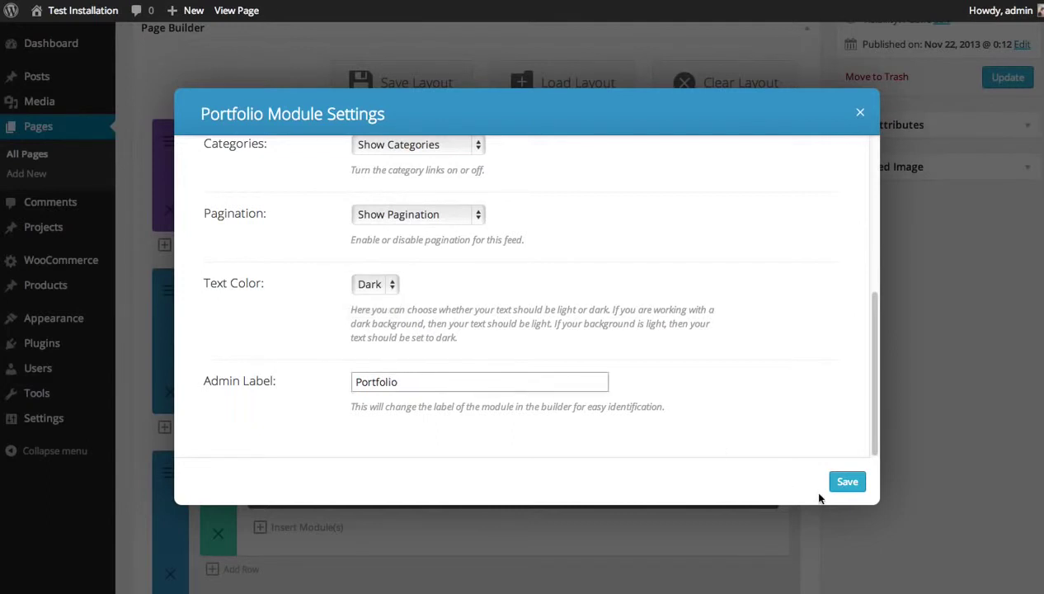
{"action": "left_click", "coordinate": [847, 484]}
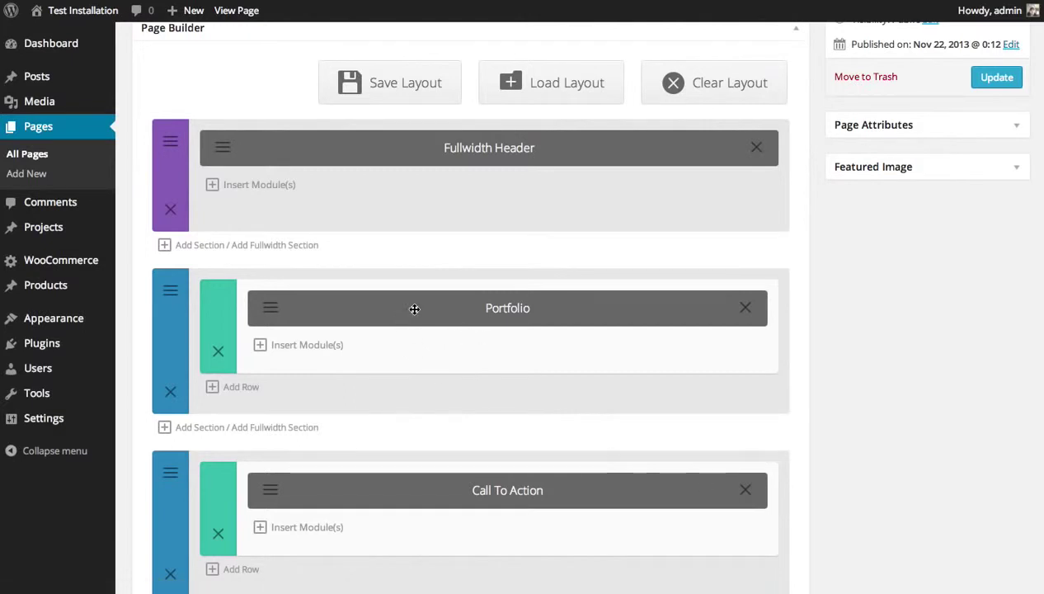
{"action": "scroll", "coordinate": [649, 386], "scroll_direction": "up", "scroll_amount": 3}
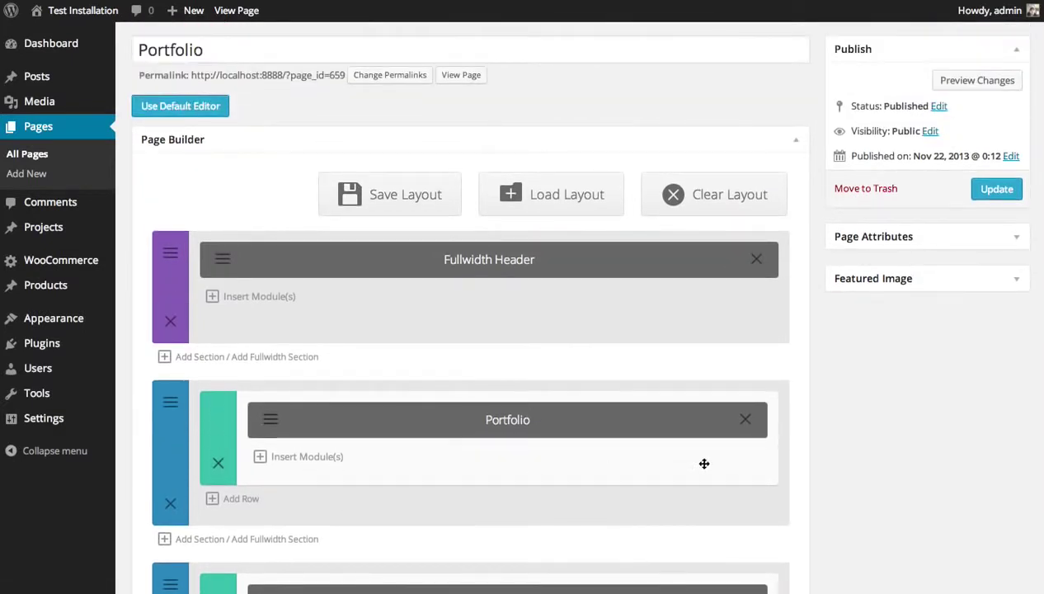
{"action": "scroll", "coordinate": [657, 438], "scroll_direction": "up", "scroll_amount": 1}
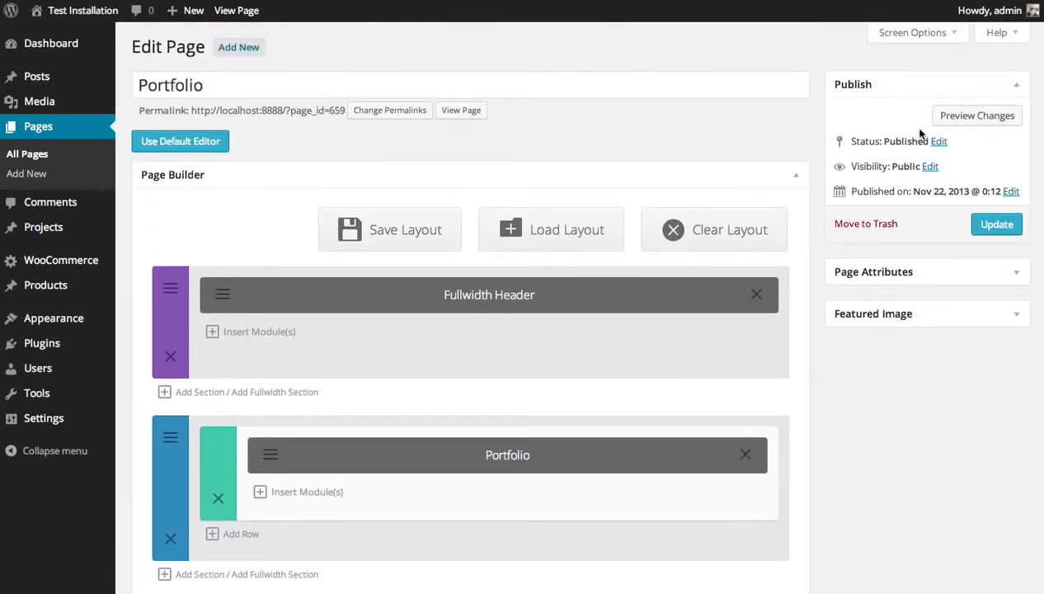
{"action": "left_click", "coordinate": [977, 116]}
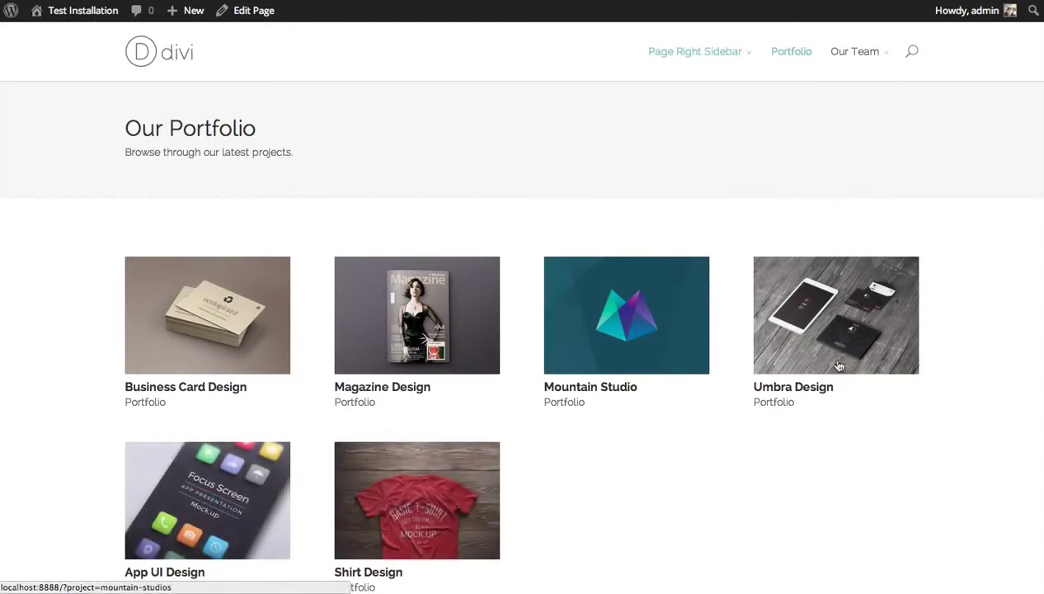
{"action": "scroll", "coordinate": [235, 374], "scroll_direction": "down", "scroll_amount": 2}
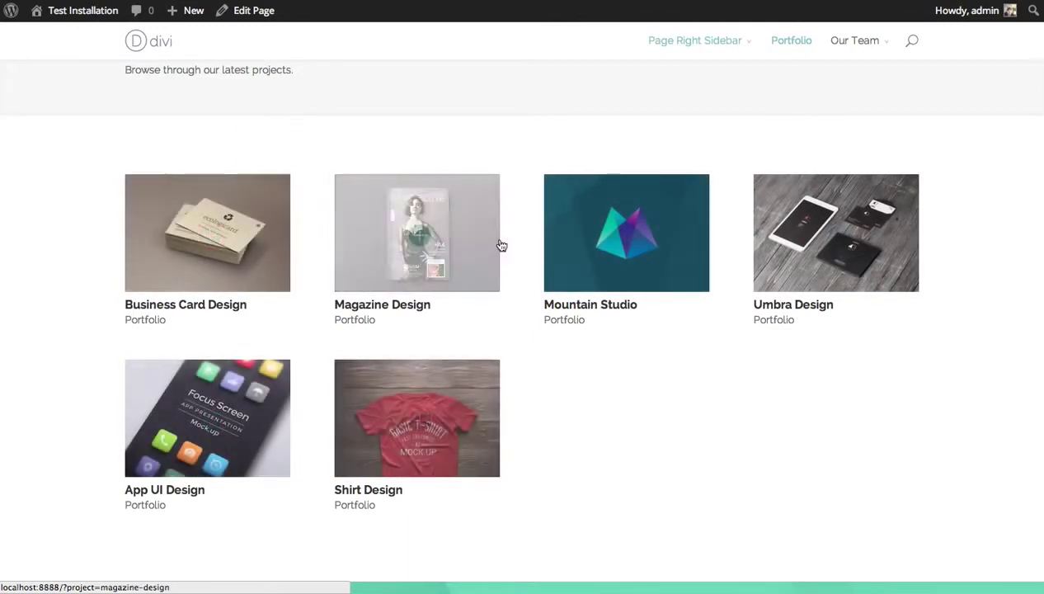
{"action": "left_click", "coordinate": [247, 10]}
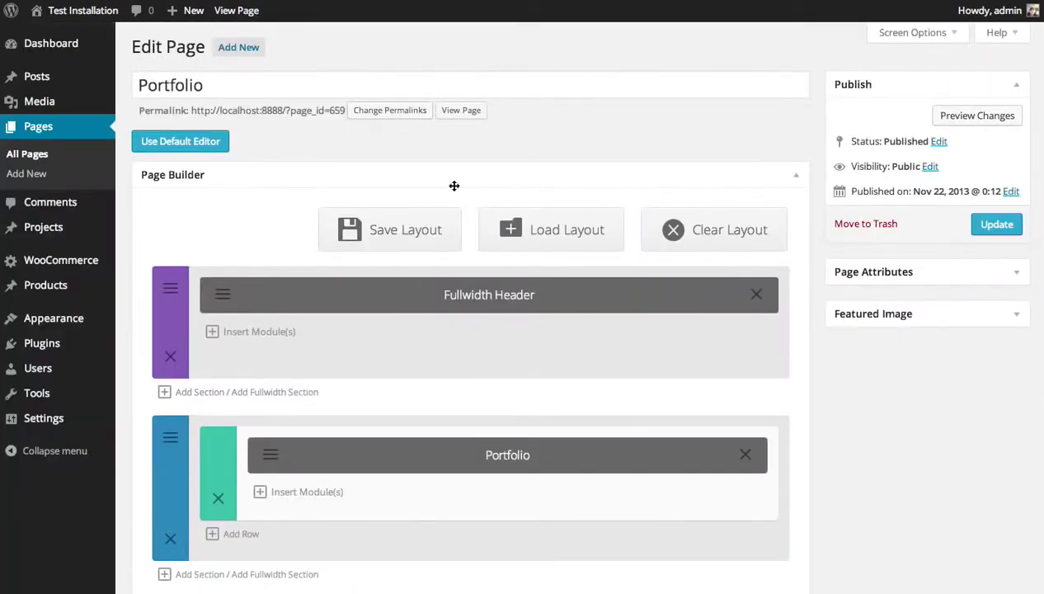
Step: Change the Portfolio module's layout from Grid to Fullwidth and review the page
{"action": "left_click", "coordinate": [269, 459]}
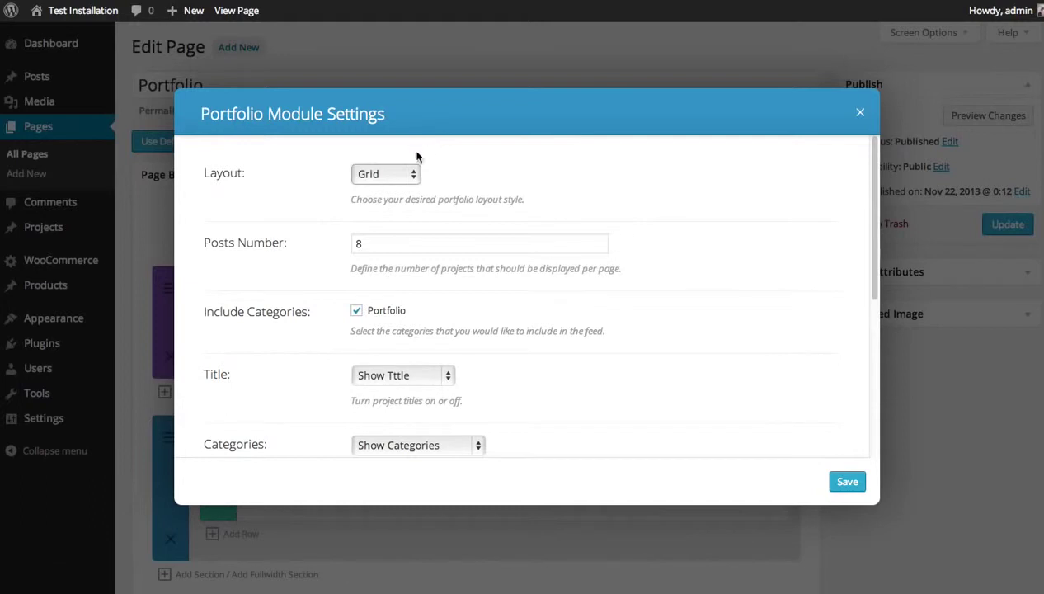
{"action": "left_click", "coordinate": [408, 173]}
{"action": "left_click", "coordinate": [398, 166]}
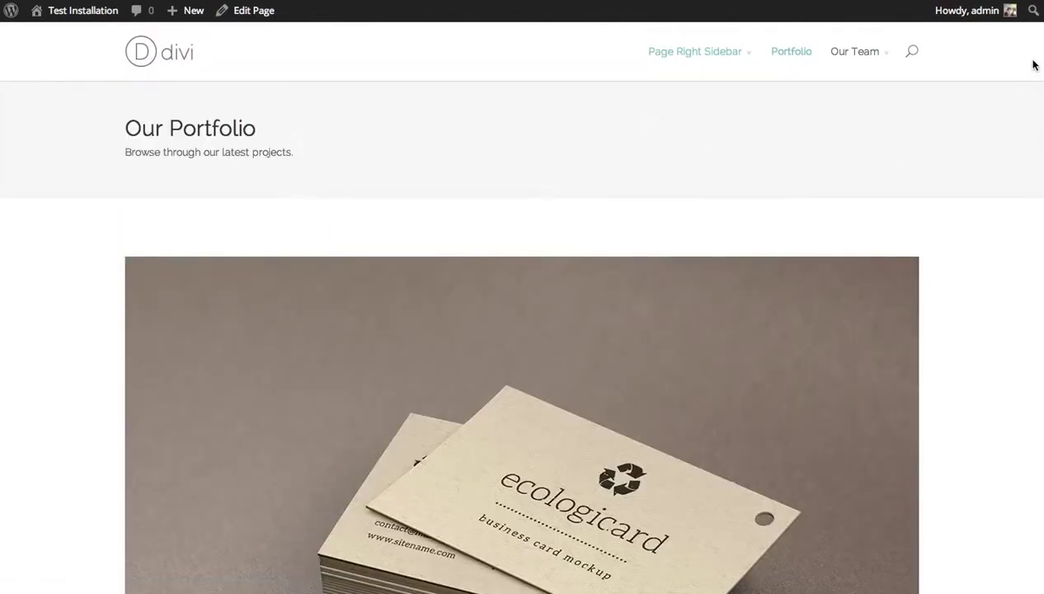
{"action": "scroll", "coordinate": [522, 330], "scroll_direction": "down", "scroll_amount": 15}
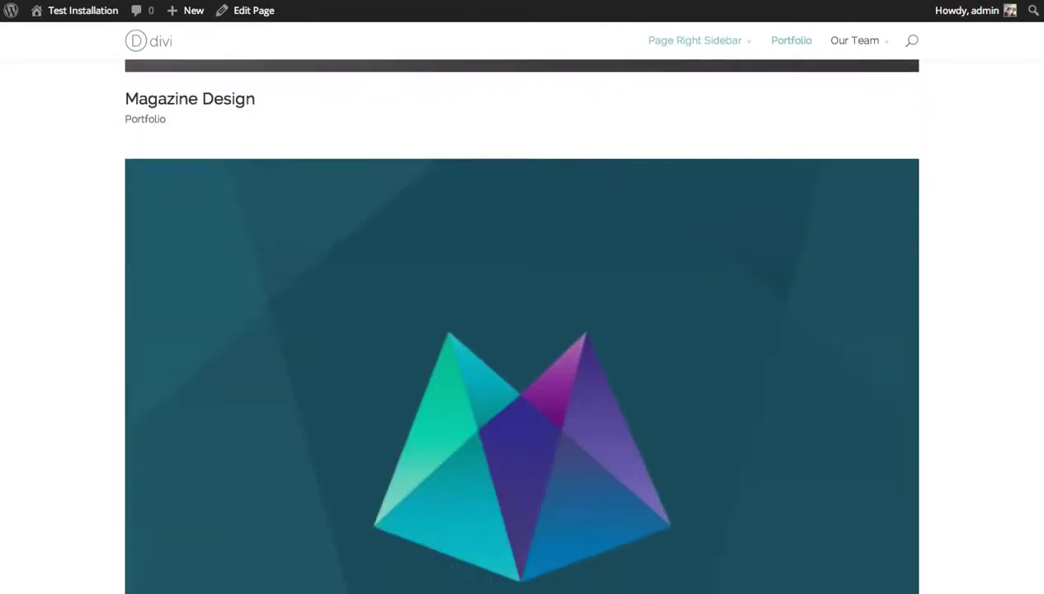
{"action": "scroll", "coordinate": [1043, 371], "scroll_direction": "down", "scroll_amount": 20}
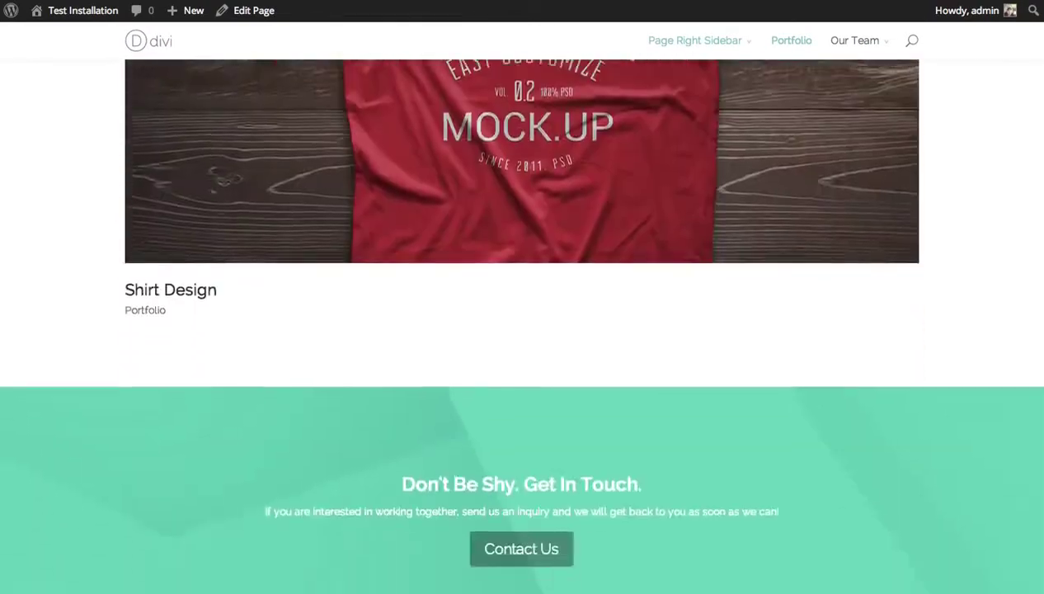
{"action": "scroll", "coordinate": [1042, 371], "scroll_direction": "up", "scroll_amount": 12}
{"action": "scroll", "coordinate": [1042, 371], "scroll_direction": "up", "scroll_amount": 15}
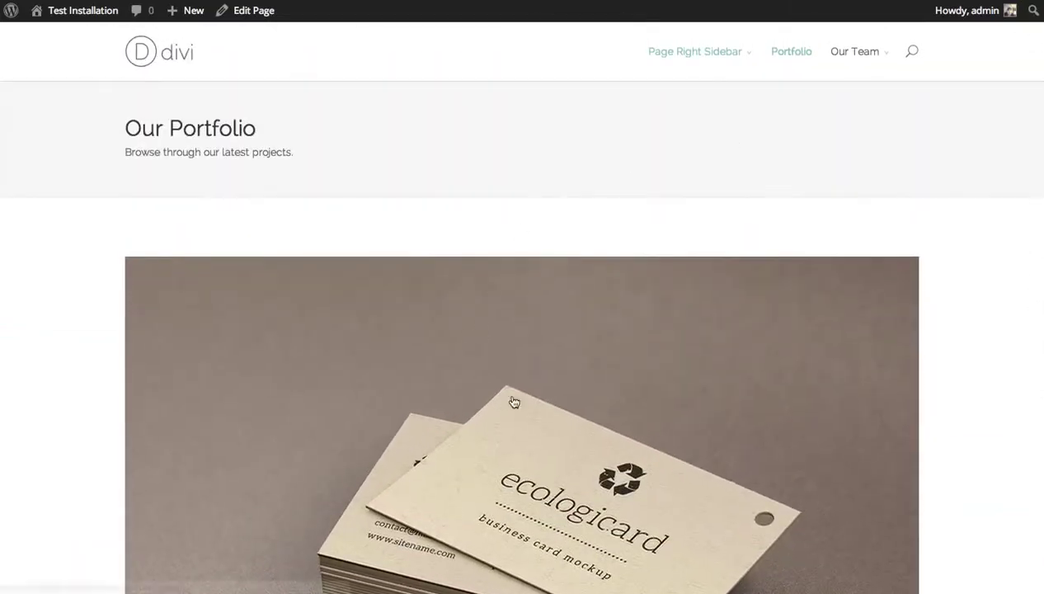
{"action": "left_click", "coordinate": [245, 12]}
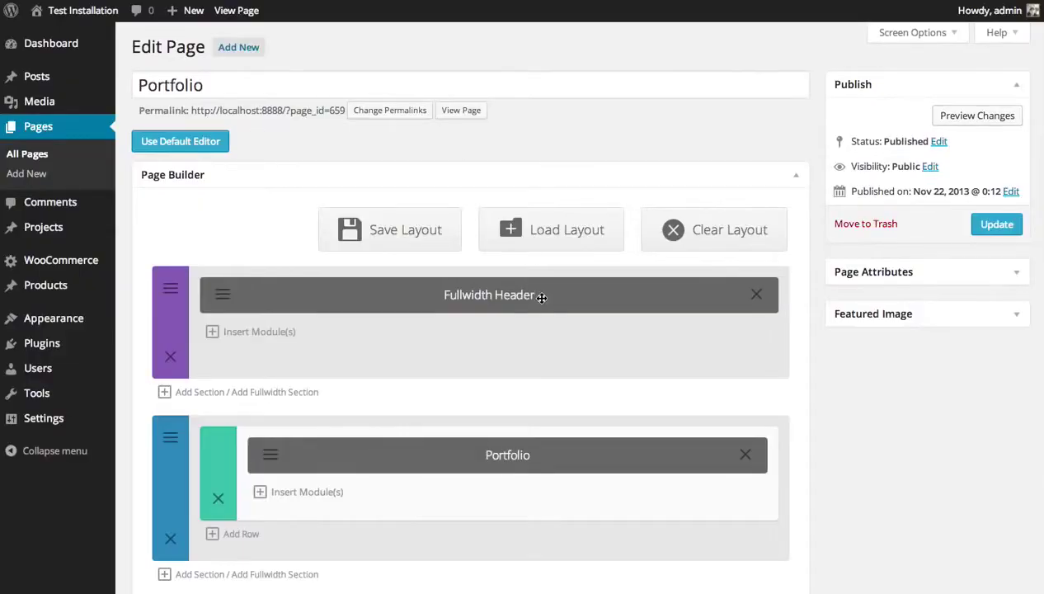
Step: Add a new row below the Portfolio module split into 3/4 and 1/4 columns
{"action": "scroll", "coordinate": [591, 311], "scroll_direction": "down", "scroll_amount": 2}
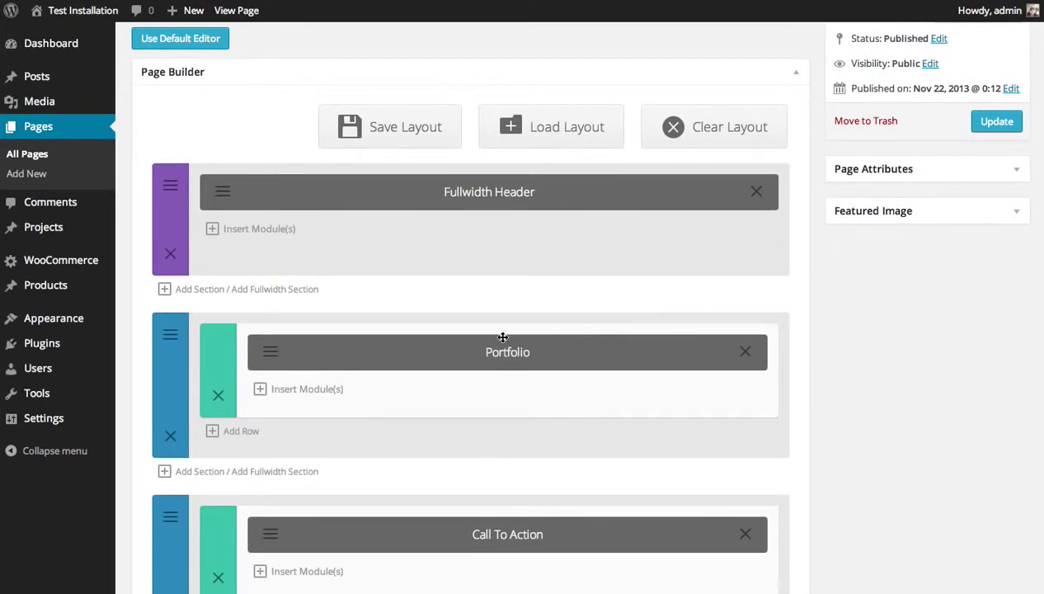
{"action": "left_click", "coordinate": [238, 431]}
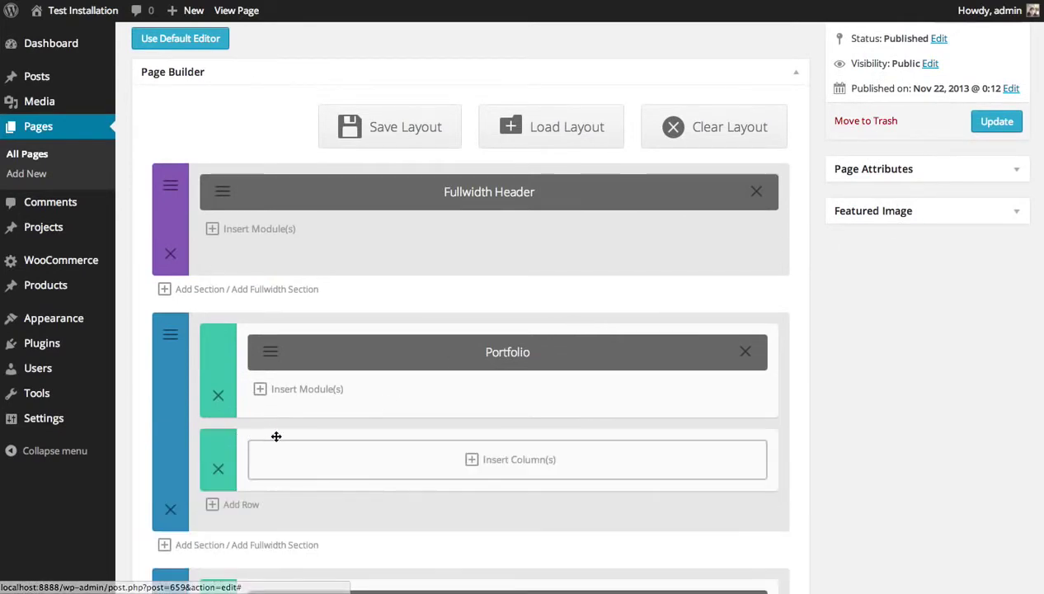
{"action": "left_click", "coordinate": [342, 461]}
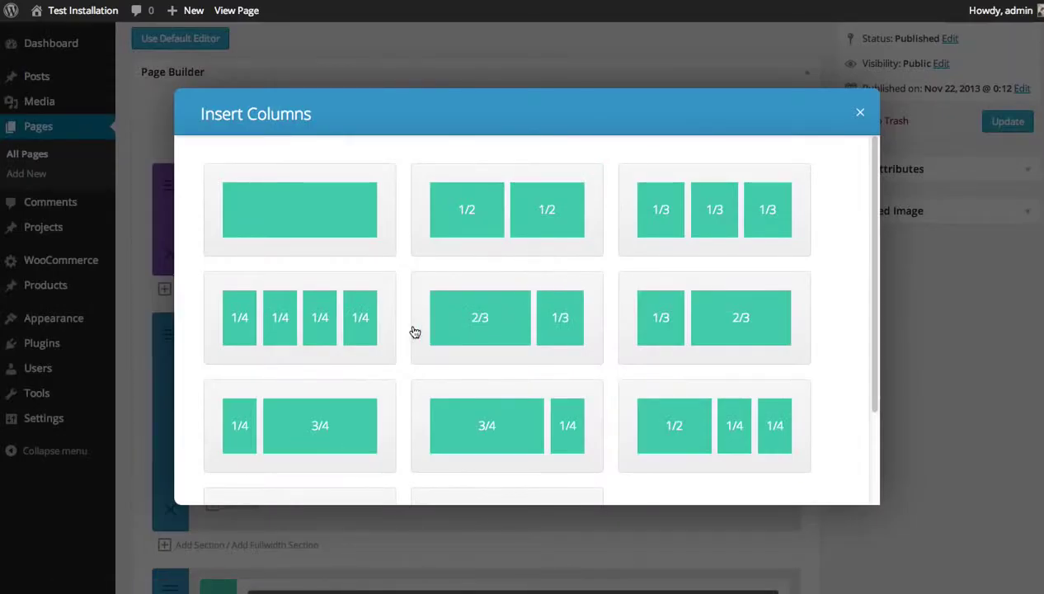
{"action": "left_click", "coordinate": [520, 427]}
Step: Put a Sidebar module in the right column, move Portfolio into the left, delete the empty row
{"action": "left_click", "coordinate": [694, 460]}
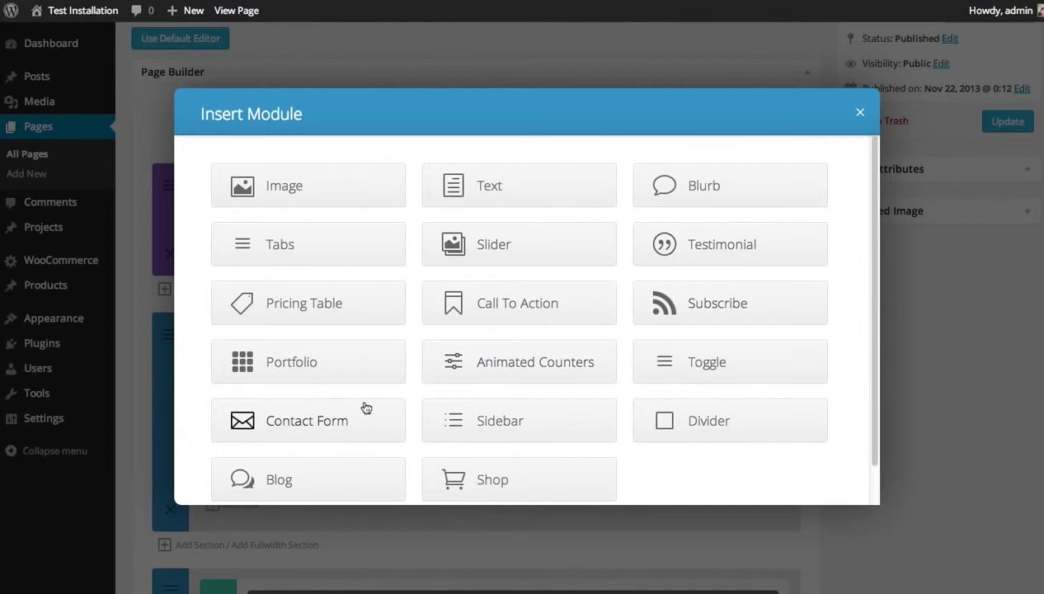
{"action": "left_click", "coordinate": [497, 425]}
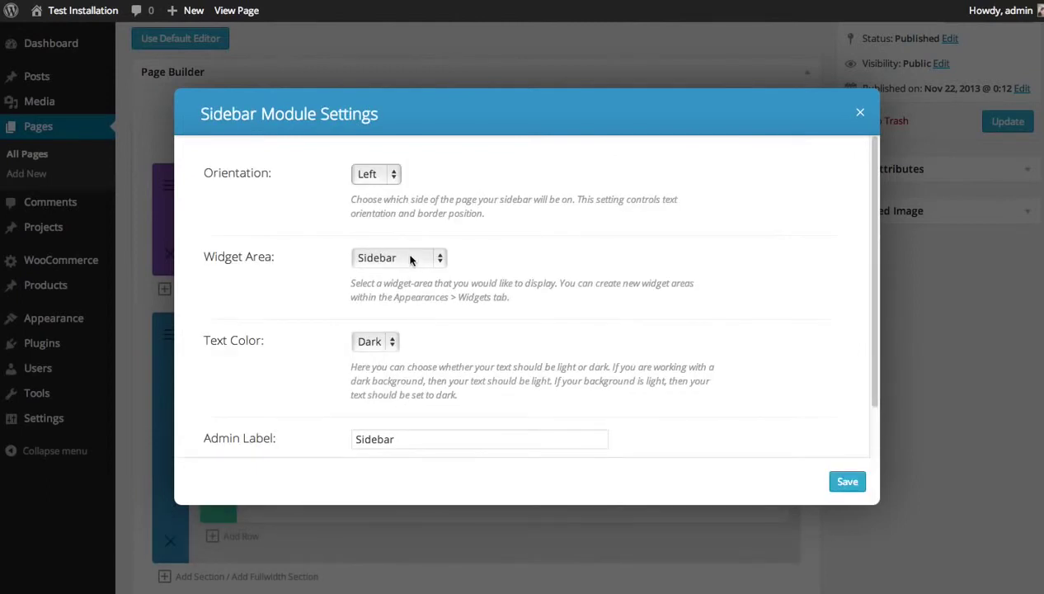
{"action": "left_click", "coordinate": [376, 174]}
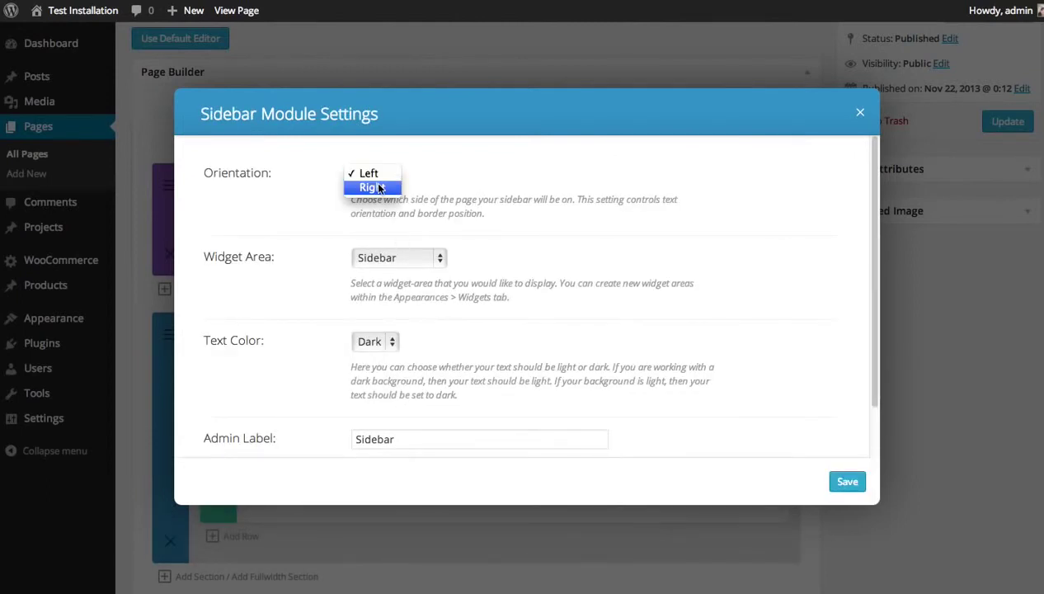
{"action": "left_click", "coordinate": [373, 258]}
{"action": "left_click", "coordinate": [389, 255]}
{"action": "scroll", "coordinate": [633, 301], "scroll_direction": "down", "scroll_amount": 2}
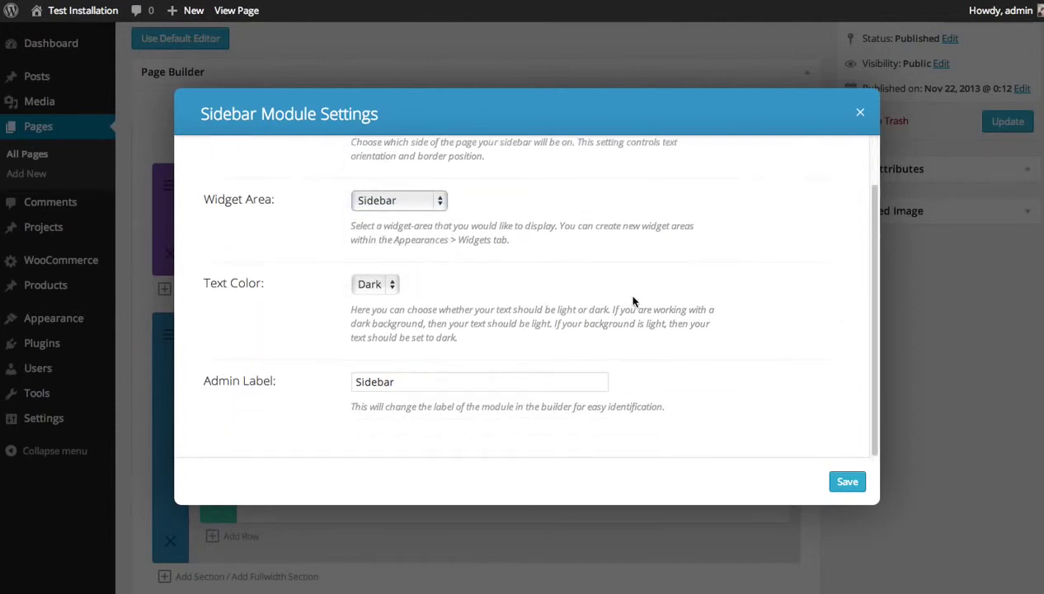
{"action": "left_click", "coordinate": [849, 484]}
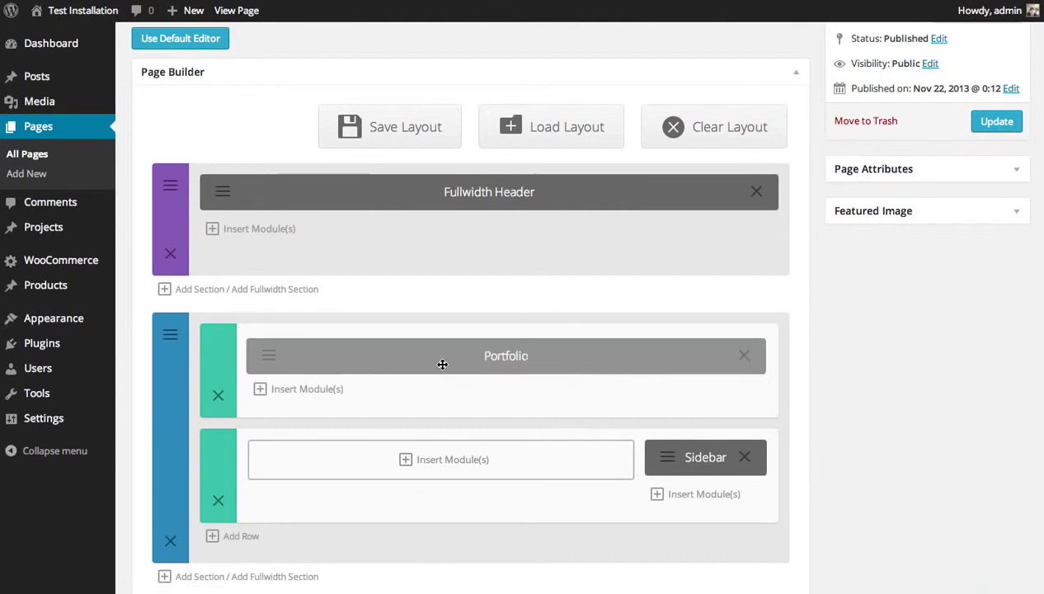
{"action": "left_click_drag", "start_coordinate": [442, 364], "coordinate": [407, 419]}
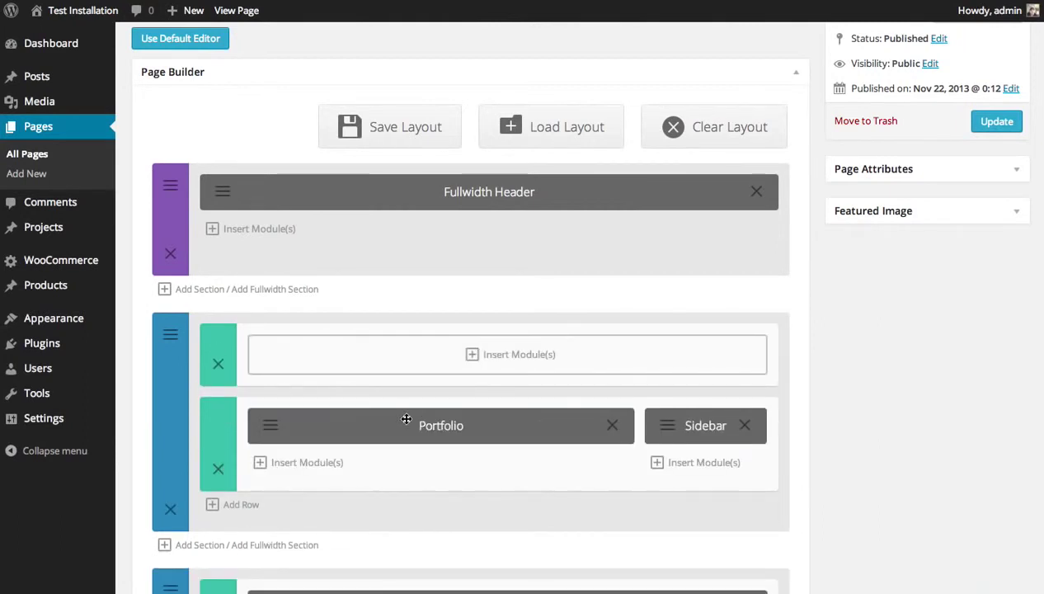
{"action": "left_click", "coordinate": [218, 364]}
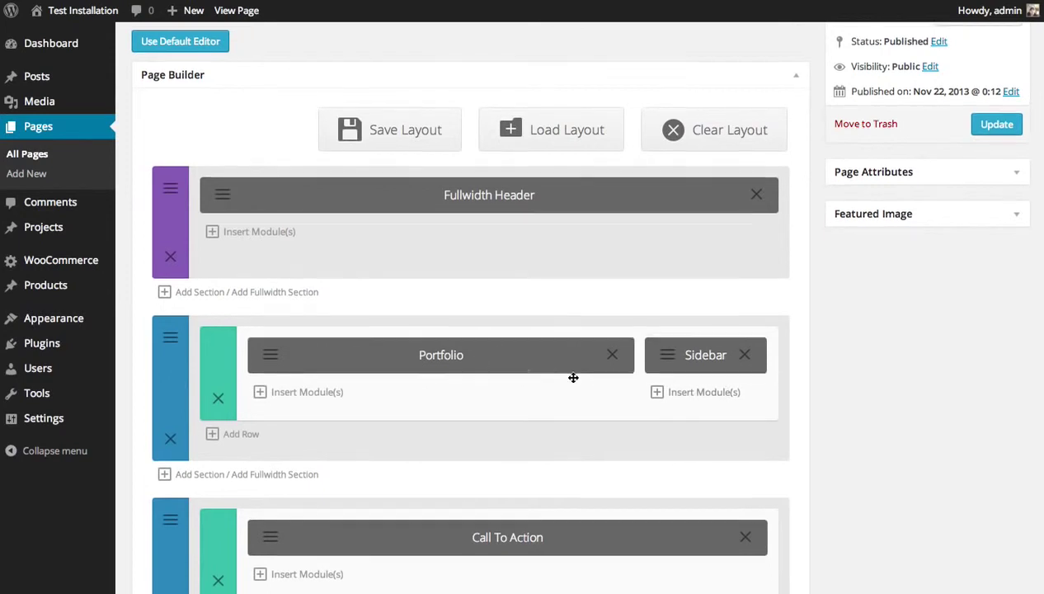
Step: Preview the edited Portfolio page on the front end and scroll through it
{"action": "scroll", "coordinate": [573, 377], "scroll_direction": "up", "scroll_amount": 2}
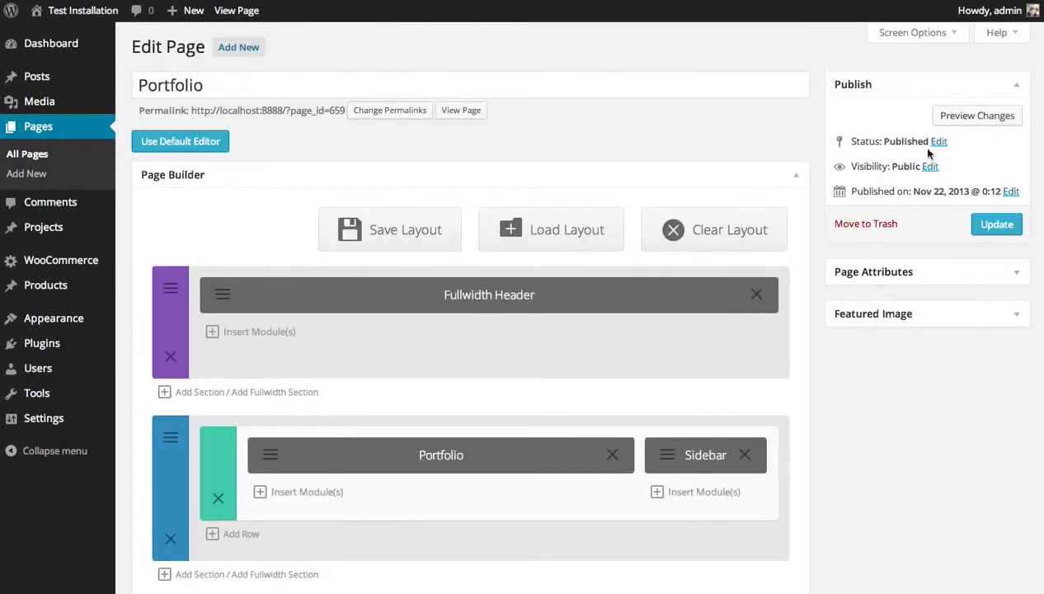
{"action": "left_click", "coordinate": [964, 118]}
{"action": "mouse_move", "coordinate": [730, 79]}
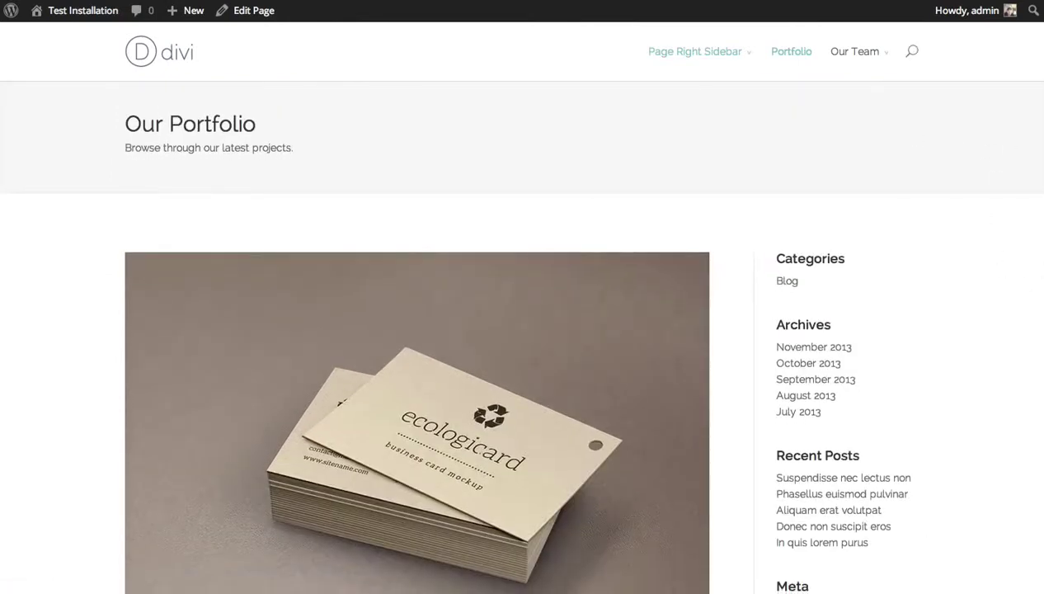
{"action": "scroll", "coordinate": [941, 193], "scroll_direction": "down", "scroll_amount": 2}
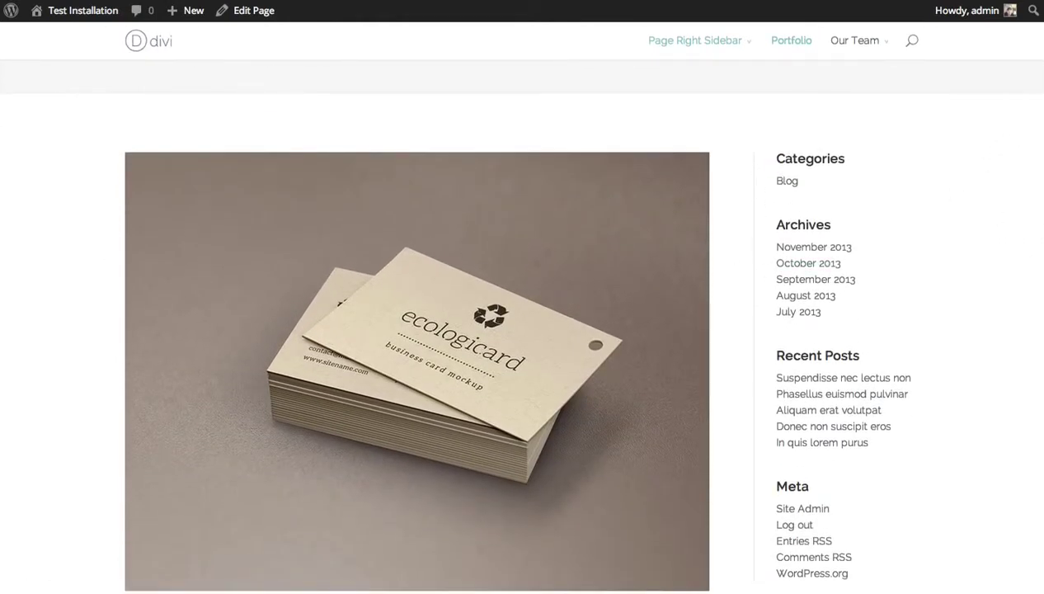
{"action": "scroll", "coordinate": [516, 324], "scroll_direction": "up", "scroll_amount": 2}
{"action": "scroll", "coordinate": [417, 322], "scroll_direction": "down", "scroll_amount": 6}
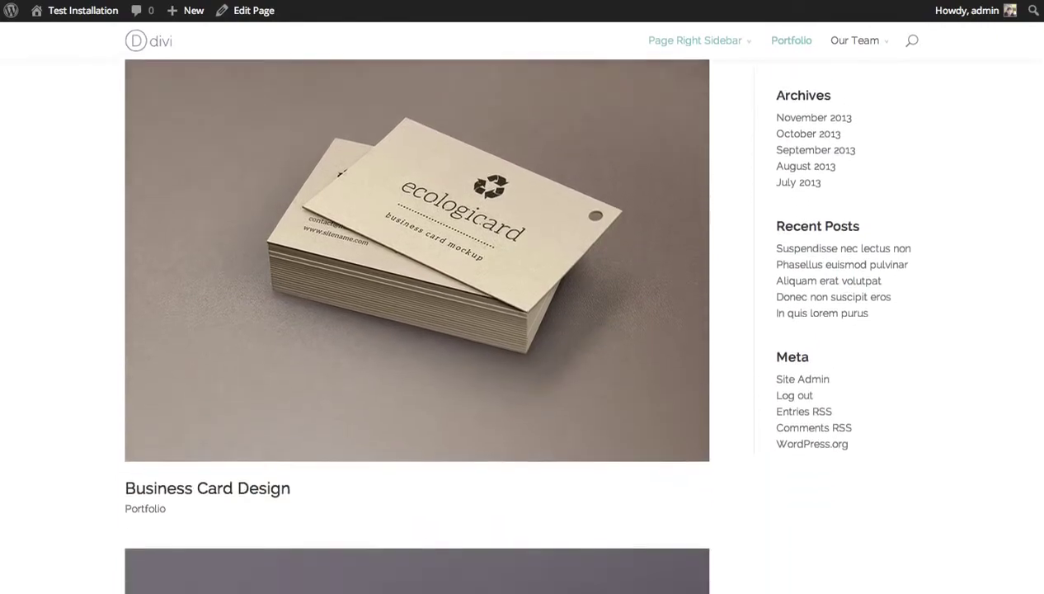
{"action": "scroll", "coordinate": [1042, 88], "scroll_direction": "up", "scroll_amount": 4}
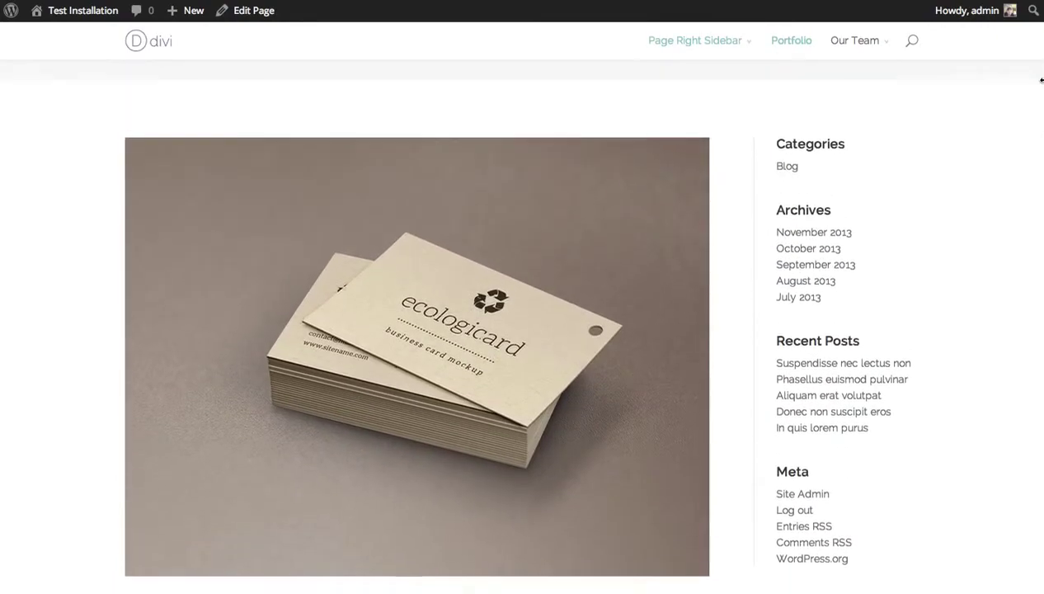
{"action": "left_click_drag", "start_coordinate": [1041, 88], "coordinate": [1005, 66]}
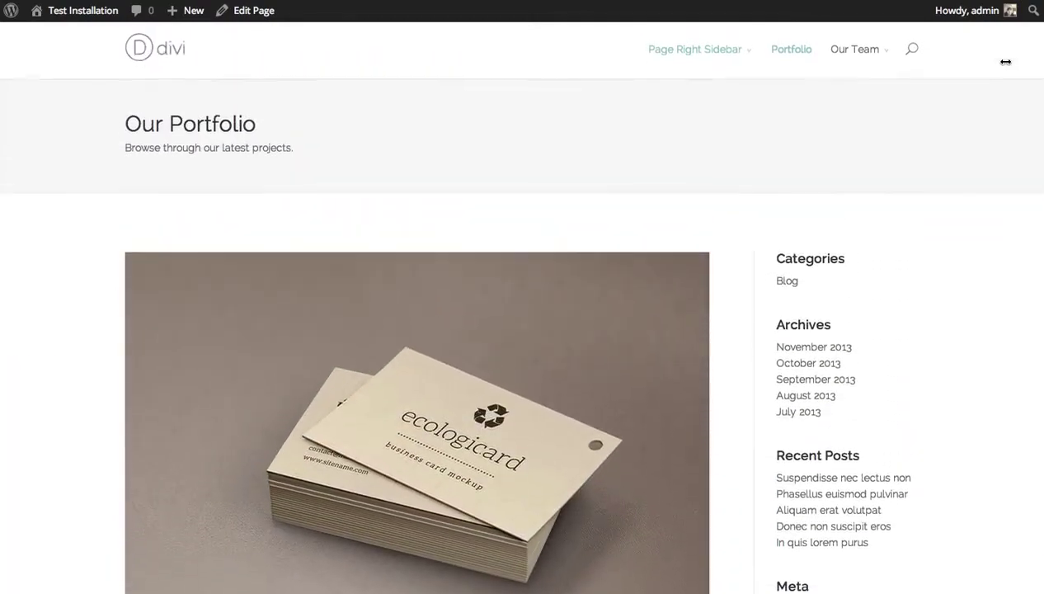